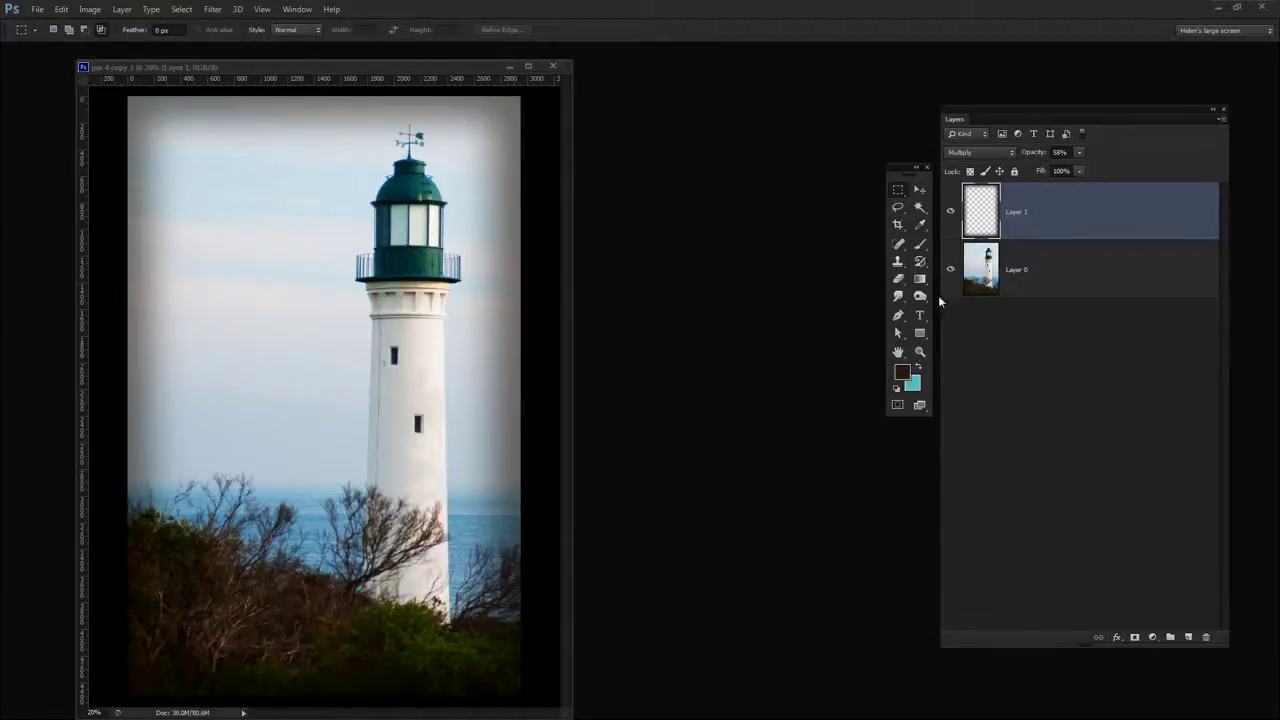
Step: Compare the vignette by hiding and showing Layer 1, then move the document beside the layers list
{"action": "left_click", "coordinate": [1015, 211]}
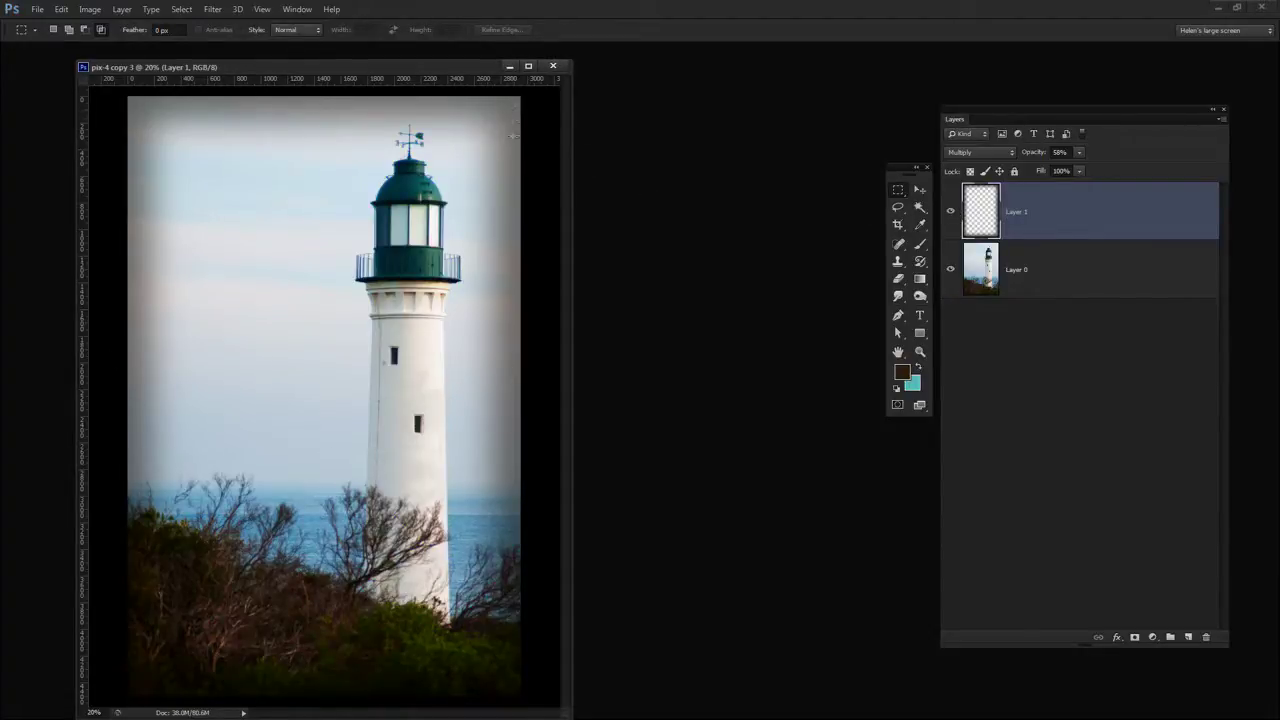
{"action": "left_click", "coordinate": [951, 212]}
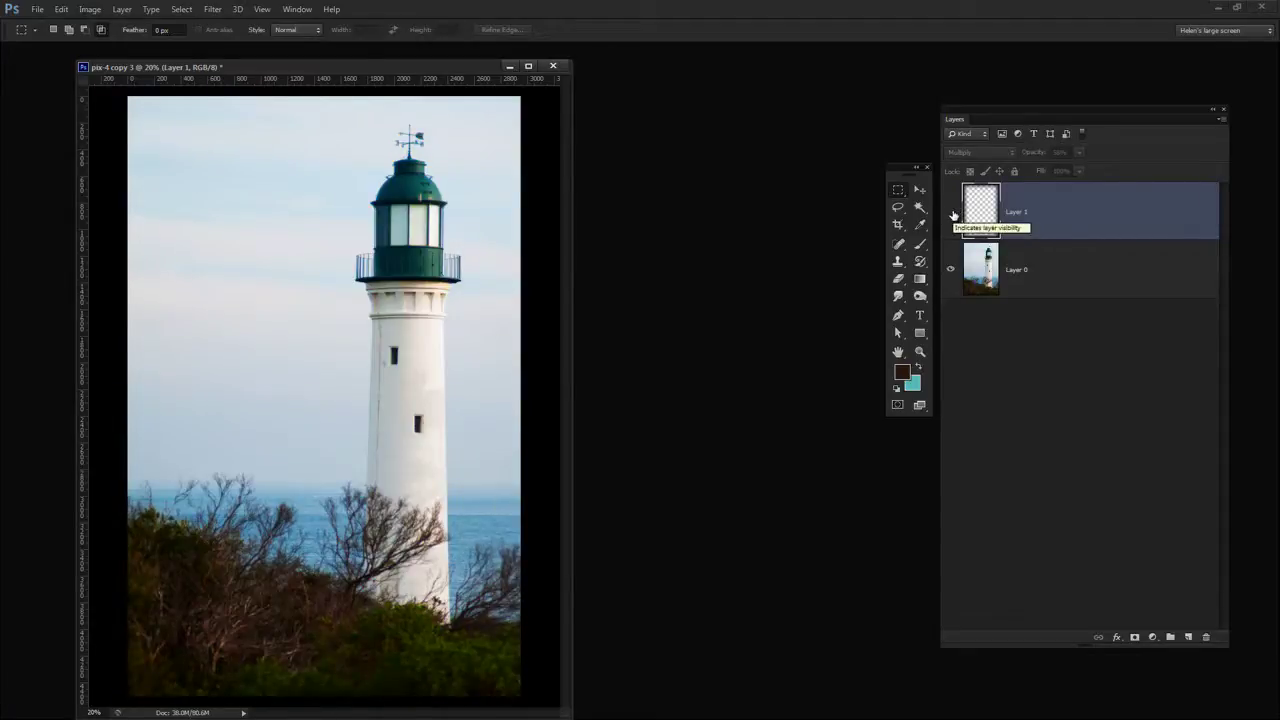
{"action": "left_click", "coordinate": [951, 212]}
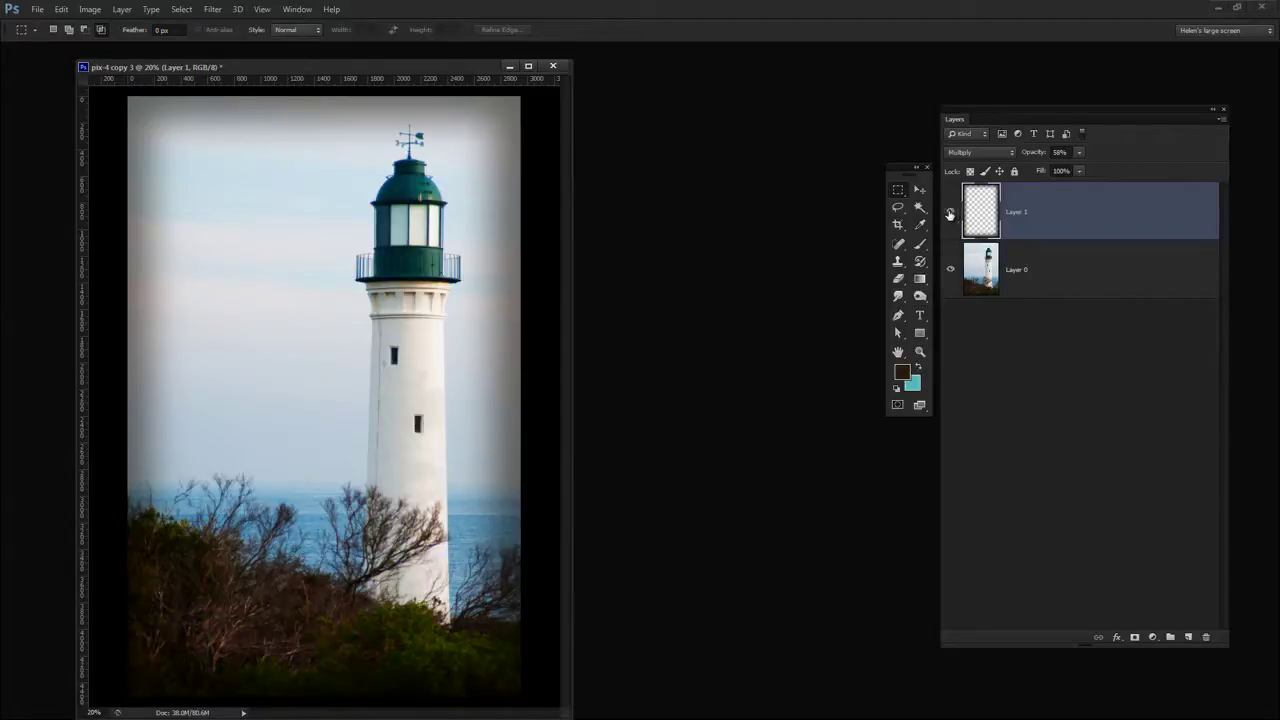
{"action": "left_click_drag", "start_coordinate": [372, 67], "coordinate": [907, 75]}
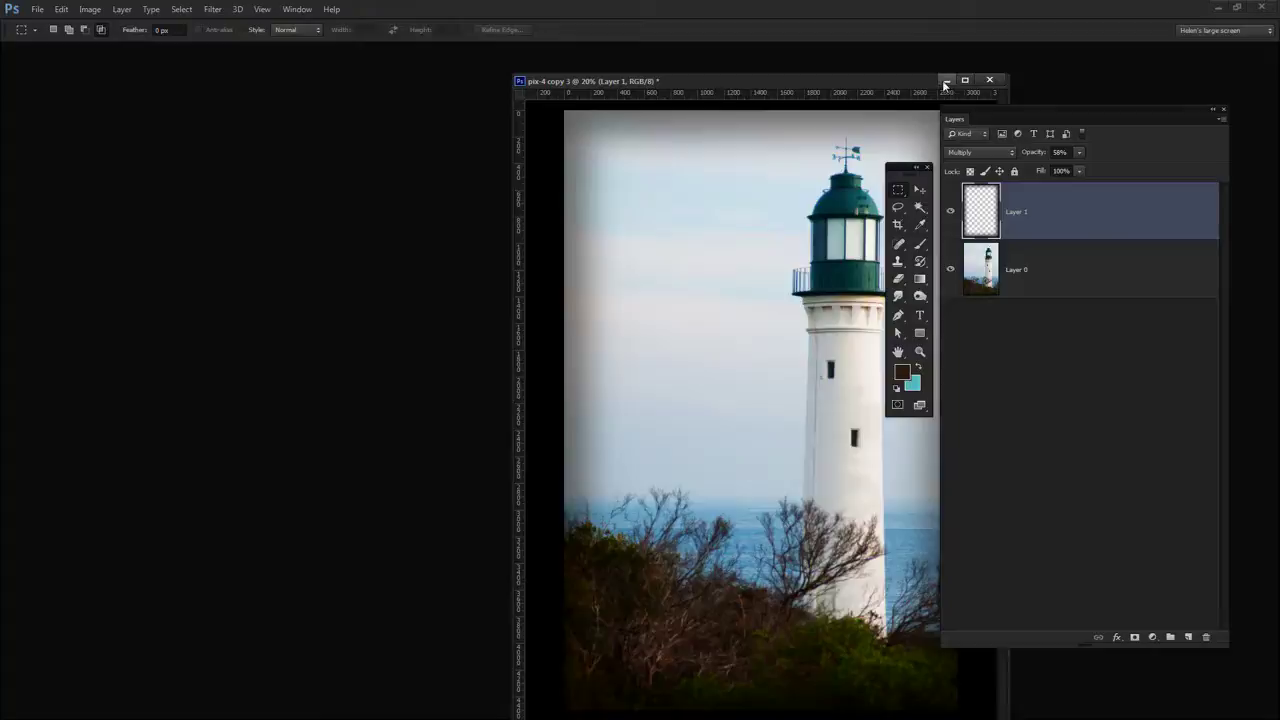
Step: Switch to the original pix-4.jpg, add an empty layer, and marquee a rectangle inset from its edges
{"action": "left_click", "coordinate": [945, 81]}
{"action": "left_click", "coordinate": [296, 9]}
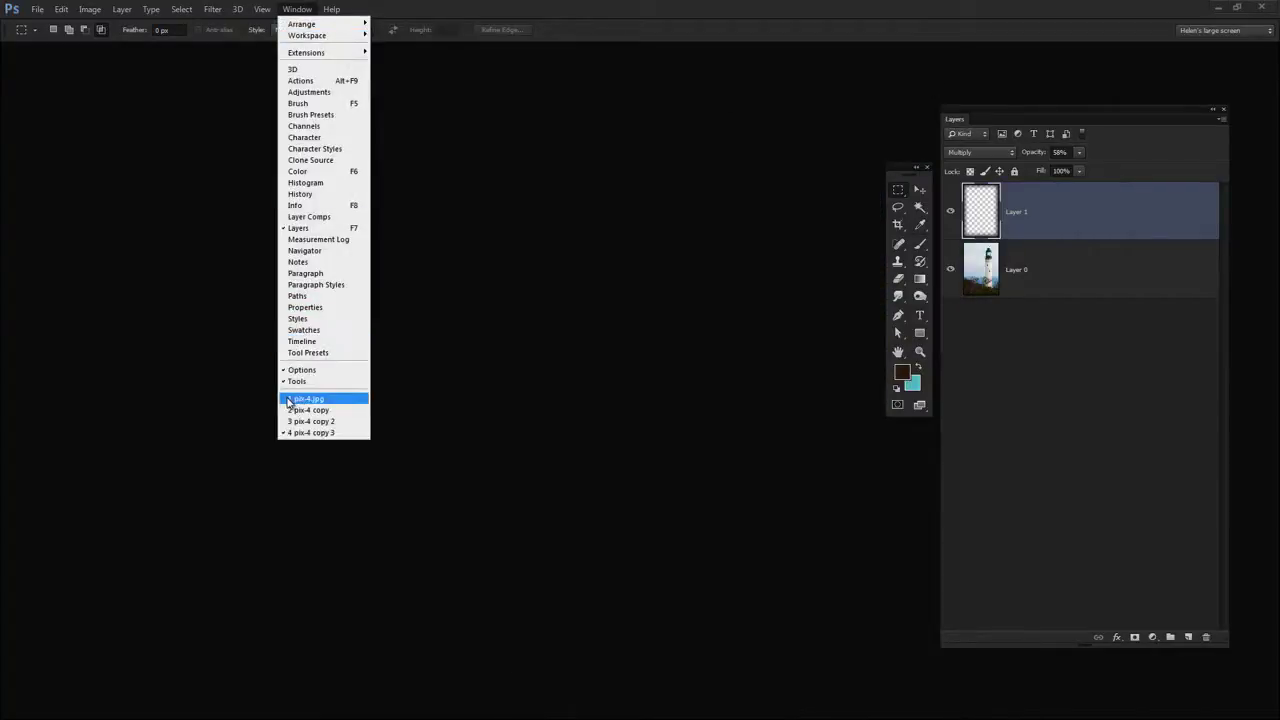
{"action": "left_click", "coordinate": [289, 401]}
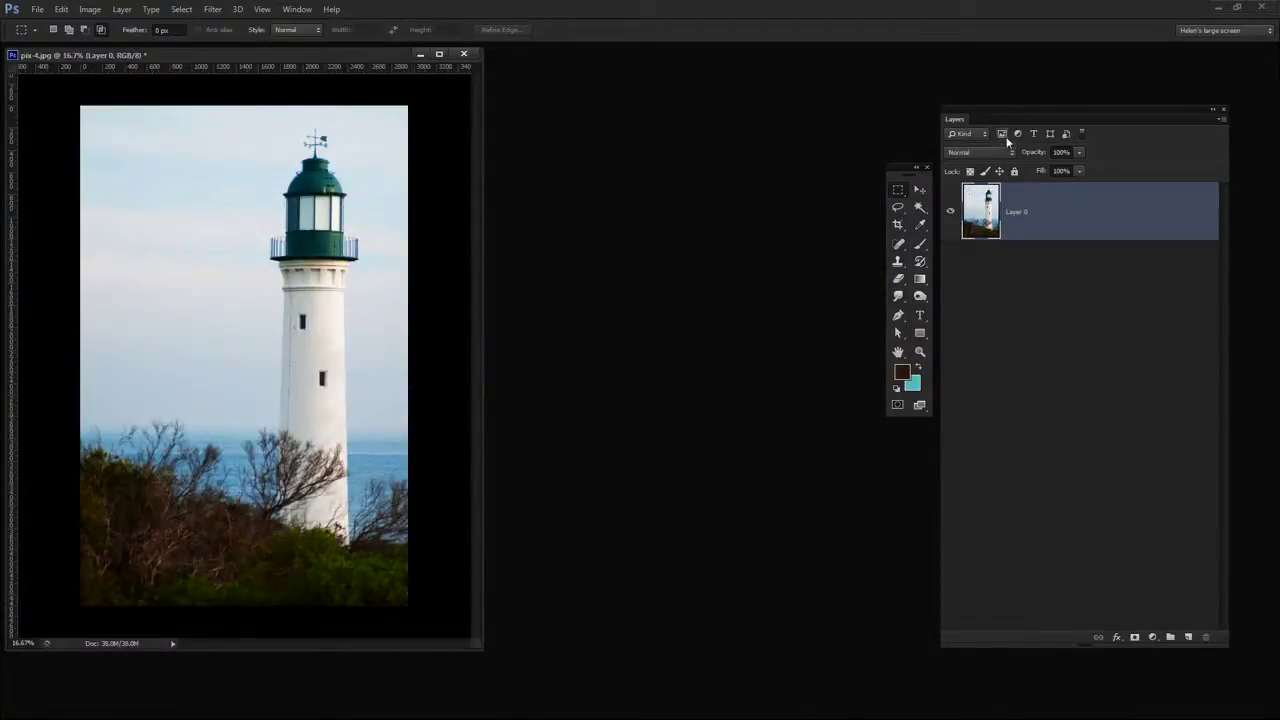
{"action": "left_click_drag", "start_coordinate": [891, 170], "coordinate": [797, 148]}
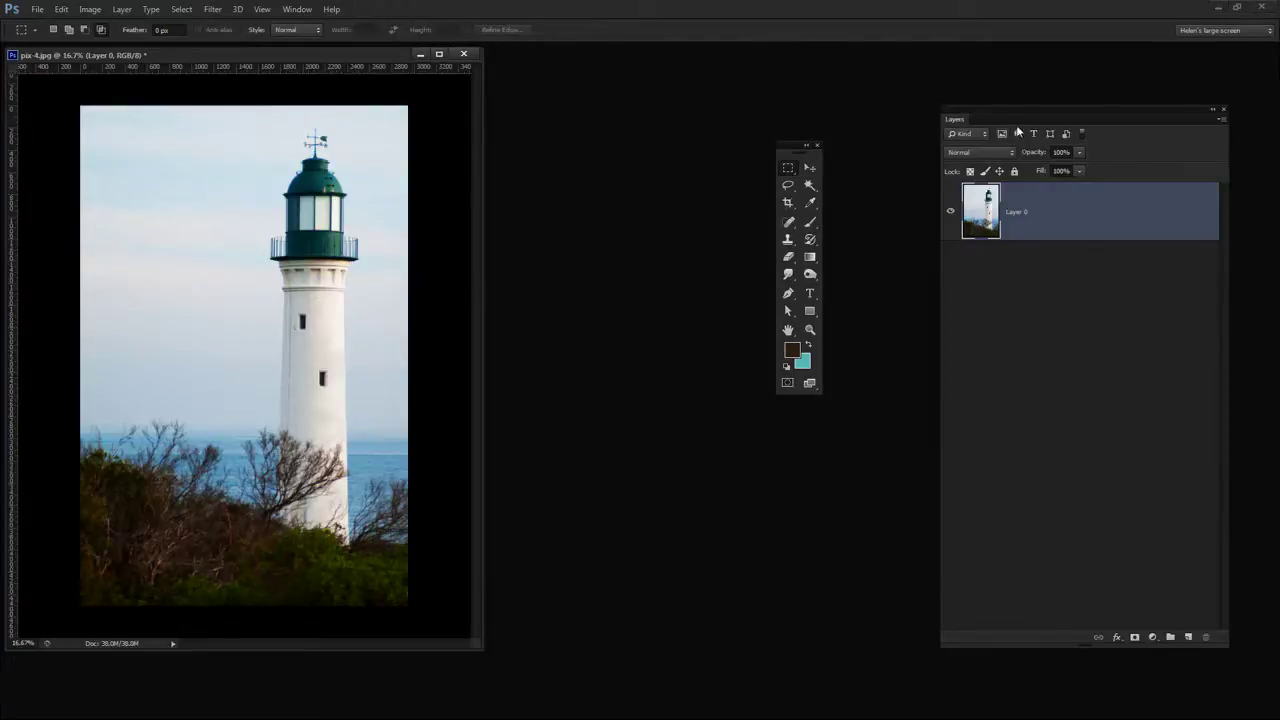
{"action": "left_click_drag", "start_coordinate": [995, 117], "coordinate": [895, 109]}
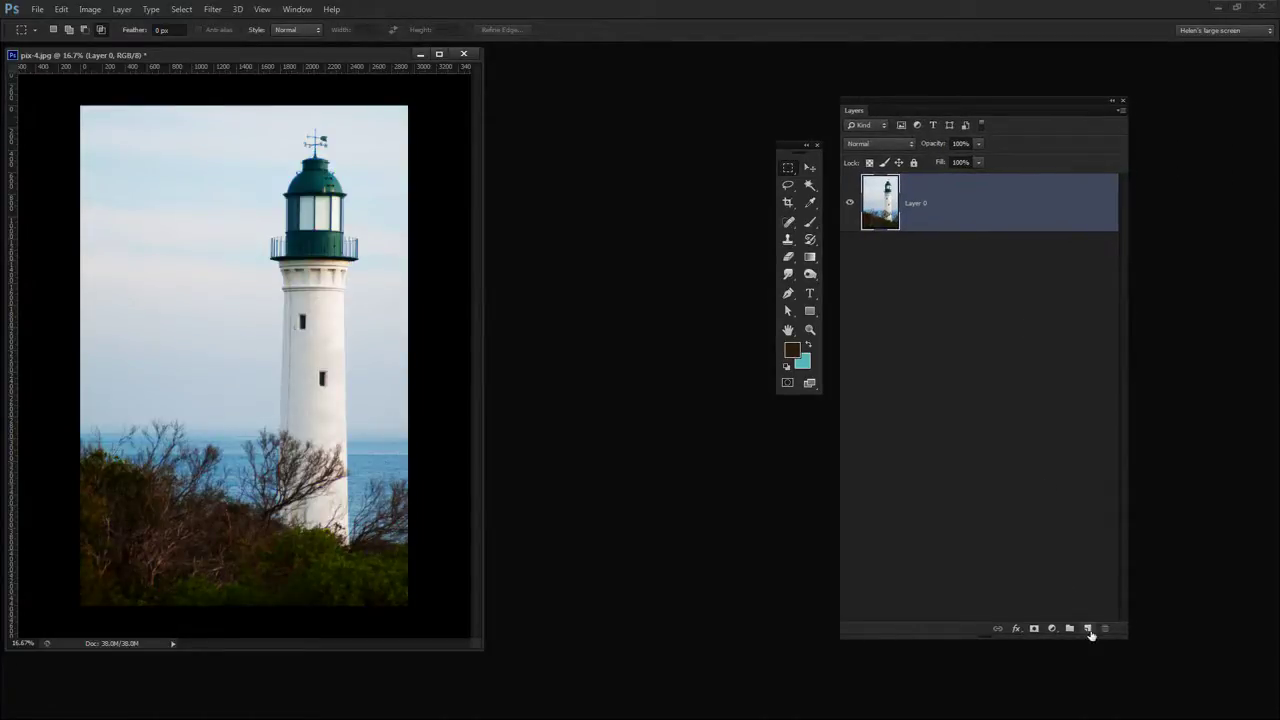
{"action": "left_click", "coordinate": [1088, 628]}
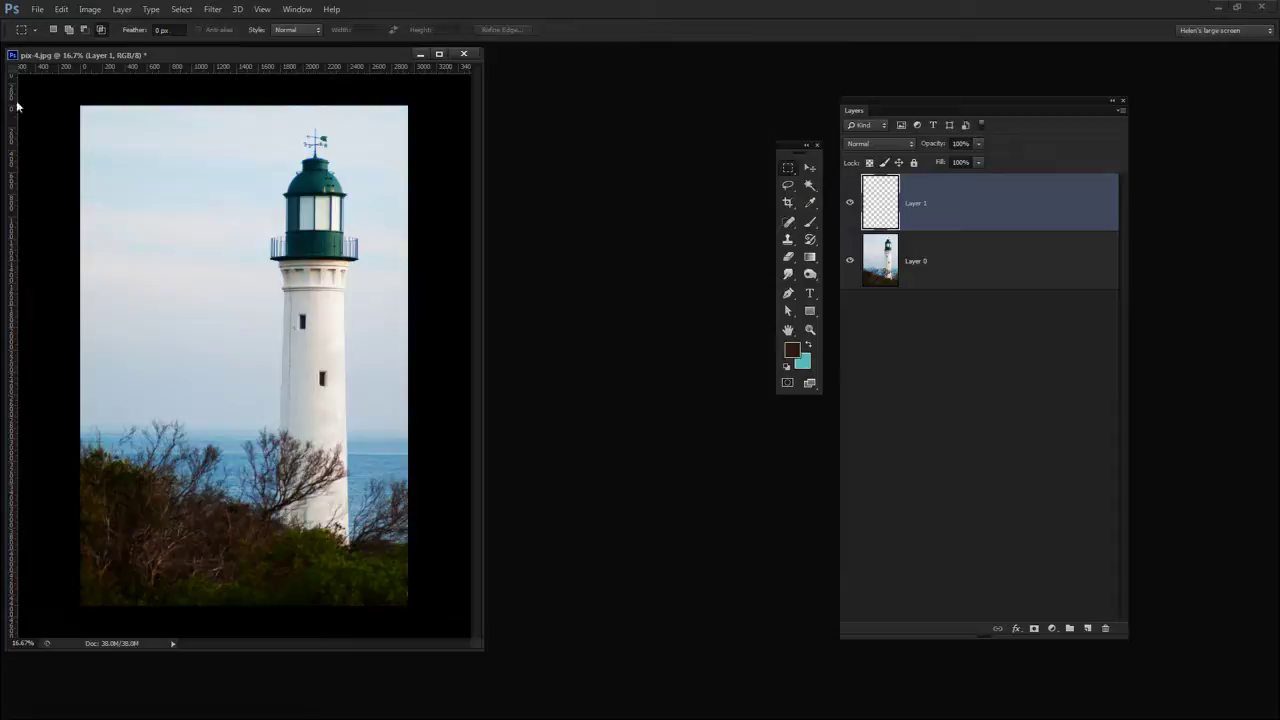
{"action": "left_click_drag", "start_coordinate": [109, 135], "coordinate": [378, 577]}
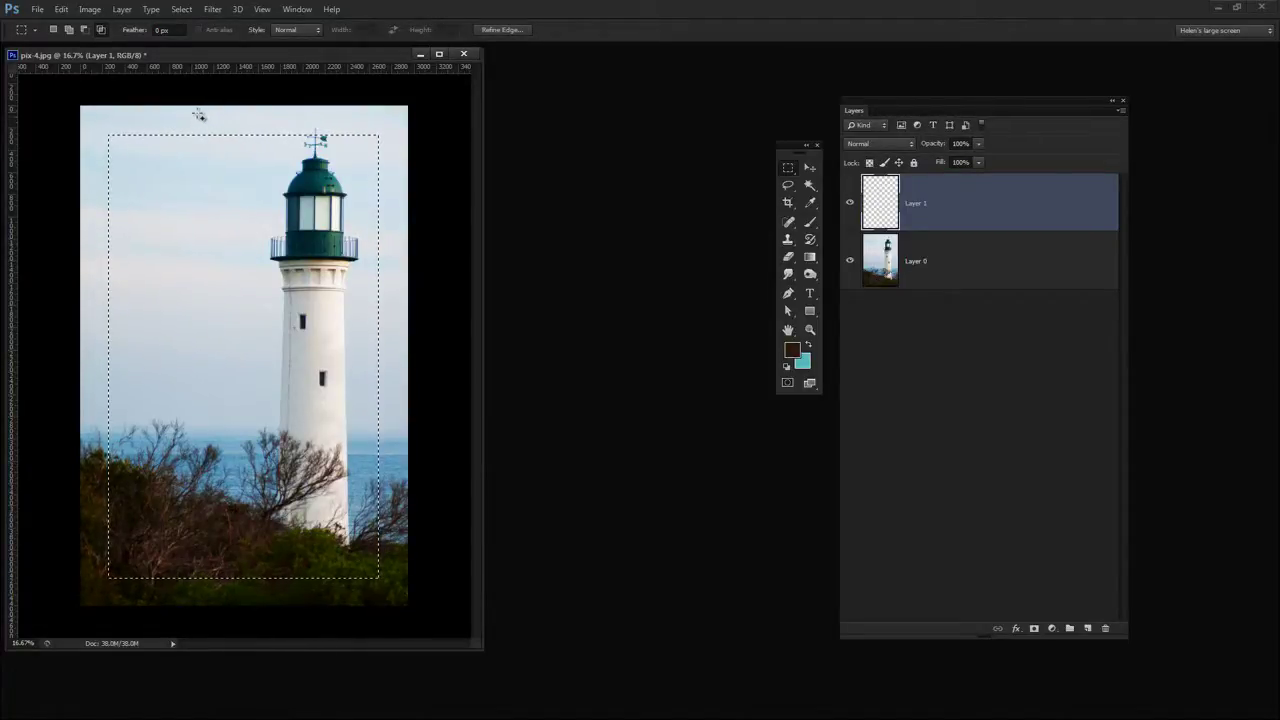
Step: Invert the selection, fill the border with a dark brown sampled from the photo, and deselect
{"action": "left_click", "coordinate": [180, 9]}
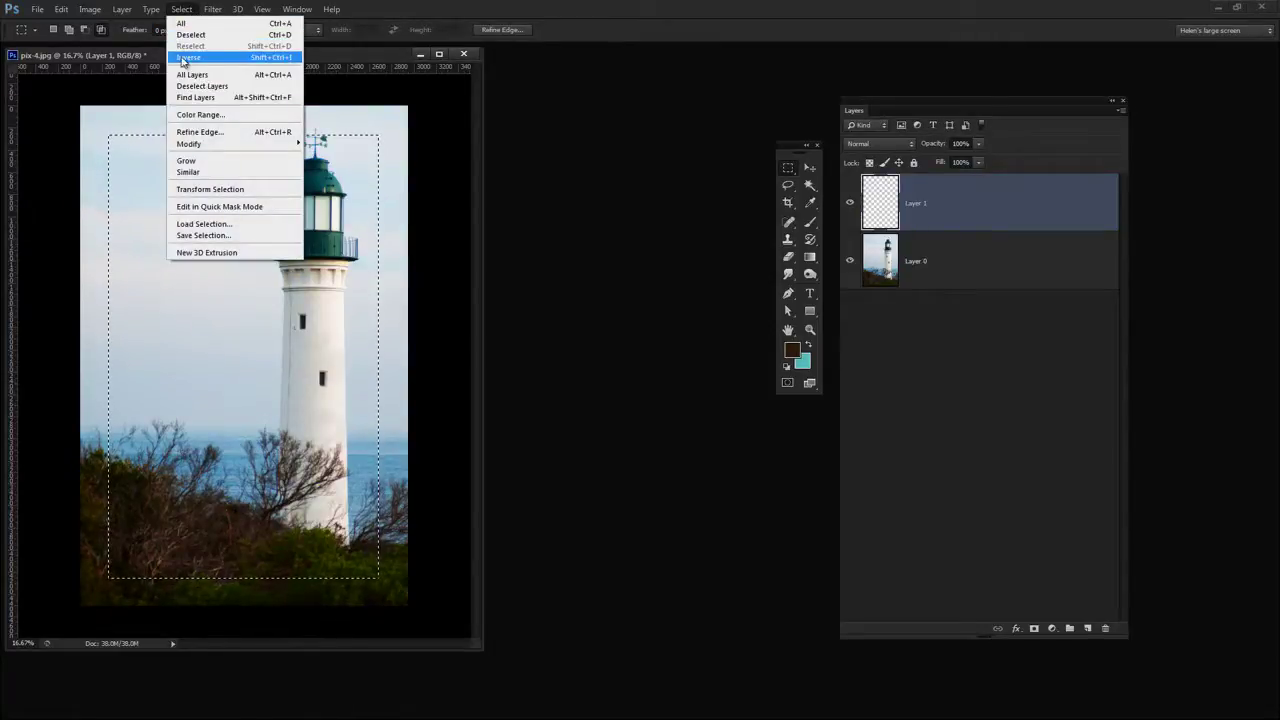
{"action": "left_click", "coordinate": [186, 58]}
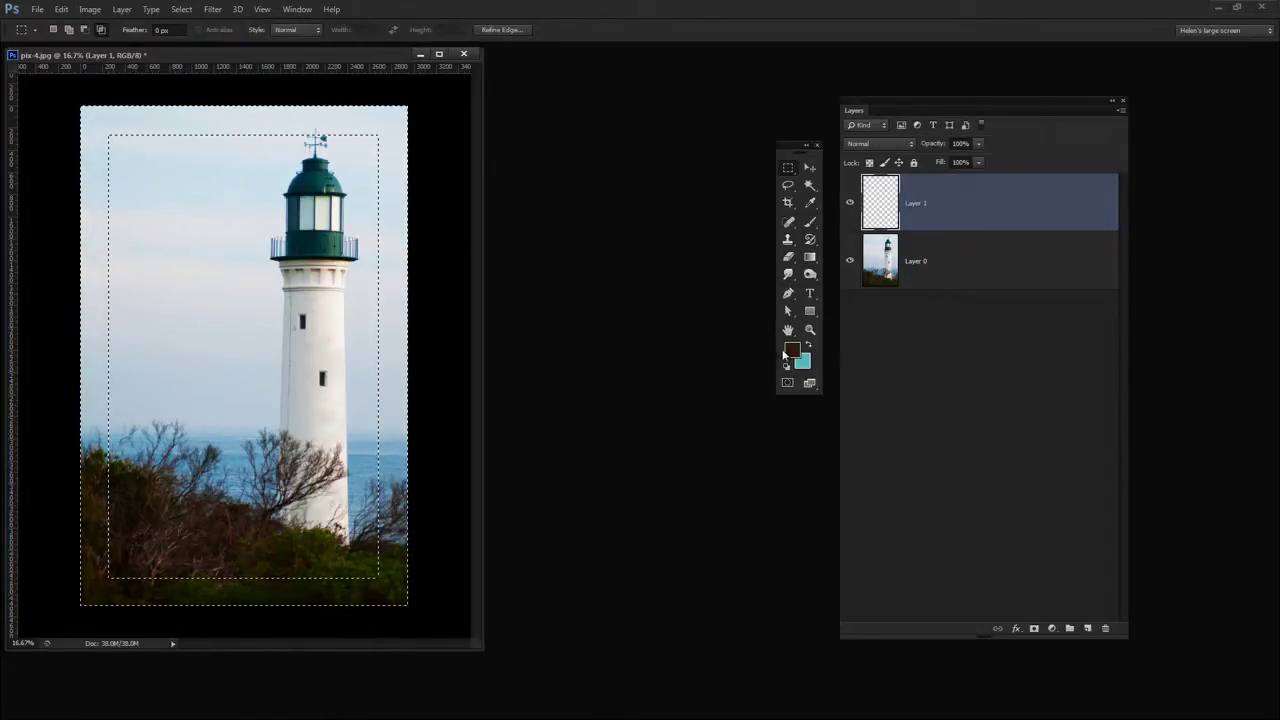
{"action": "left_click", "coordinate": [810, 202]}
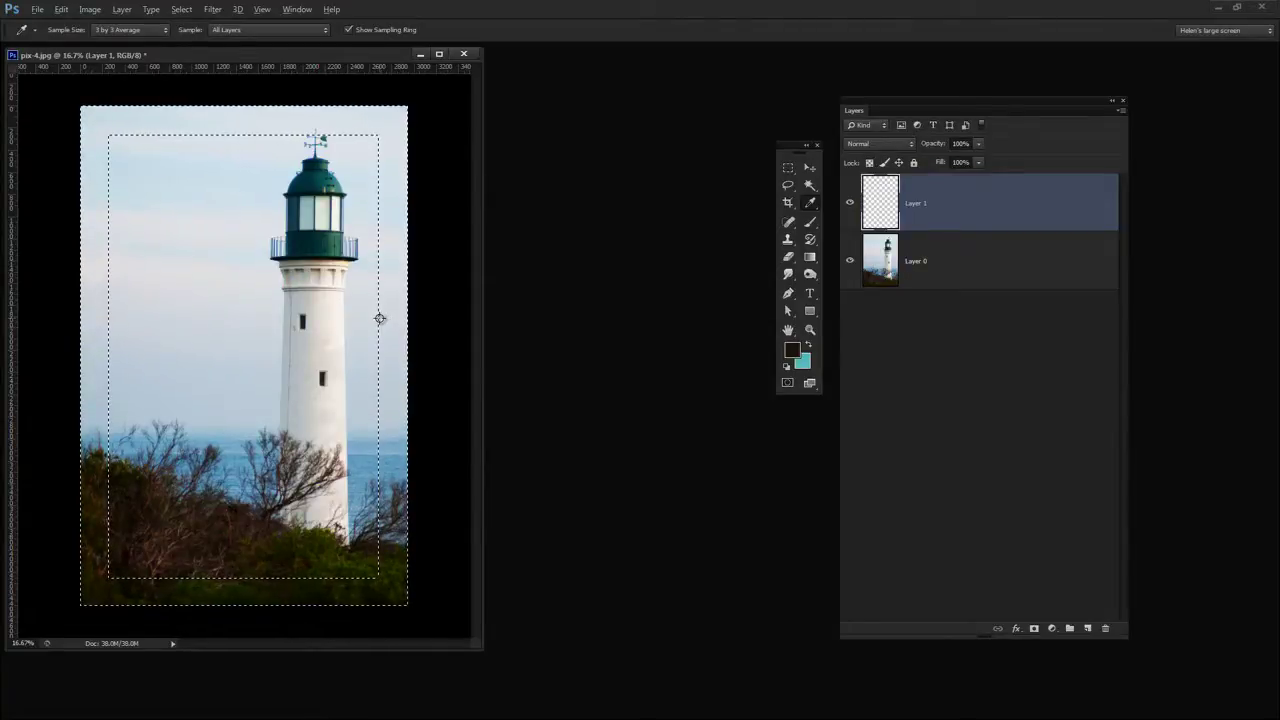
{"action": "key", "text": "alt+BackSpace"}
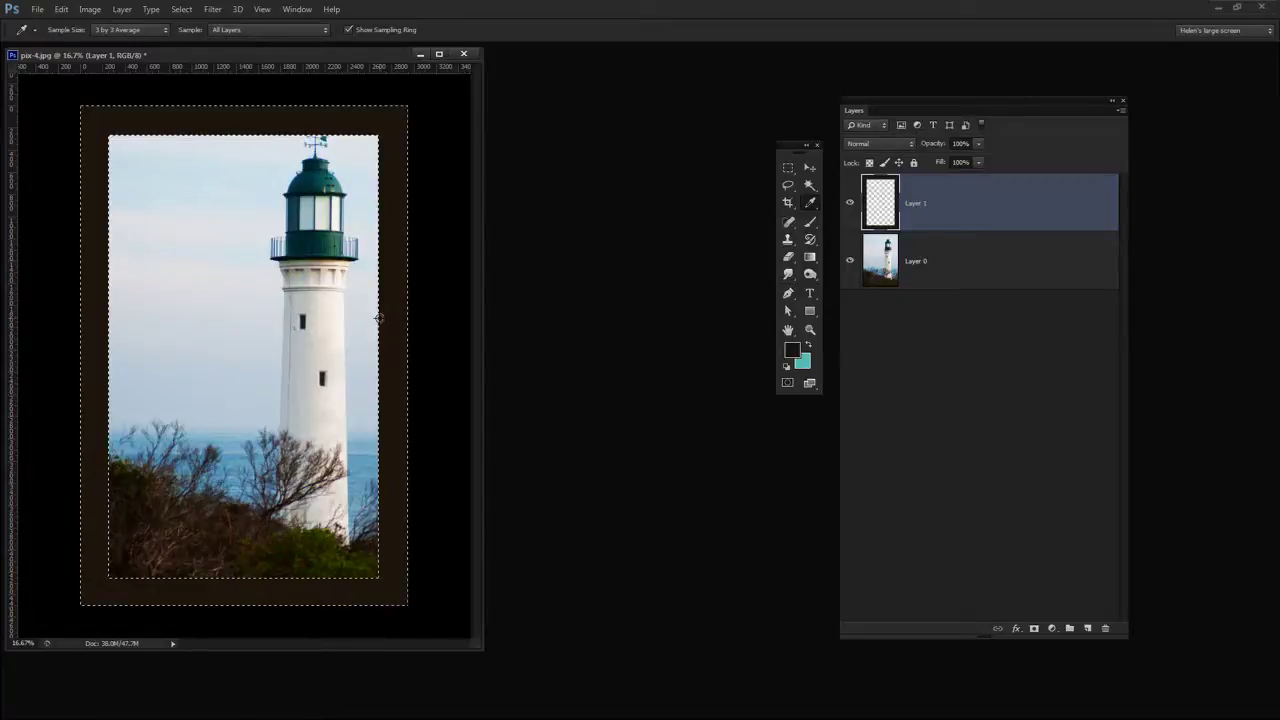
{"action": "left_click", "coordinate": [189, 12]}
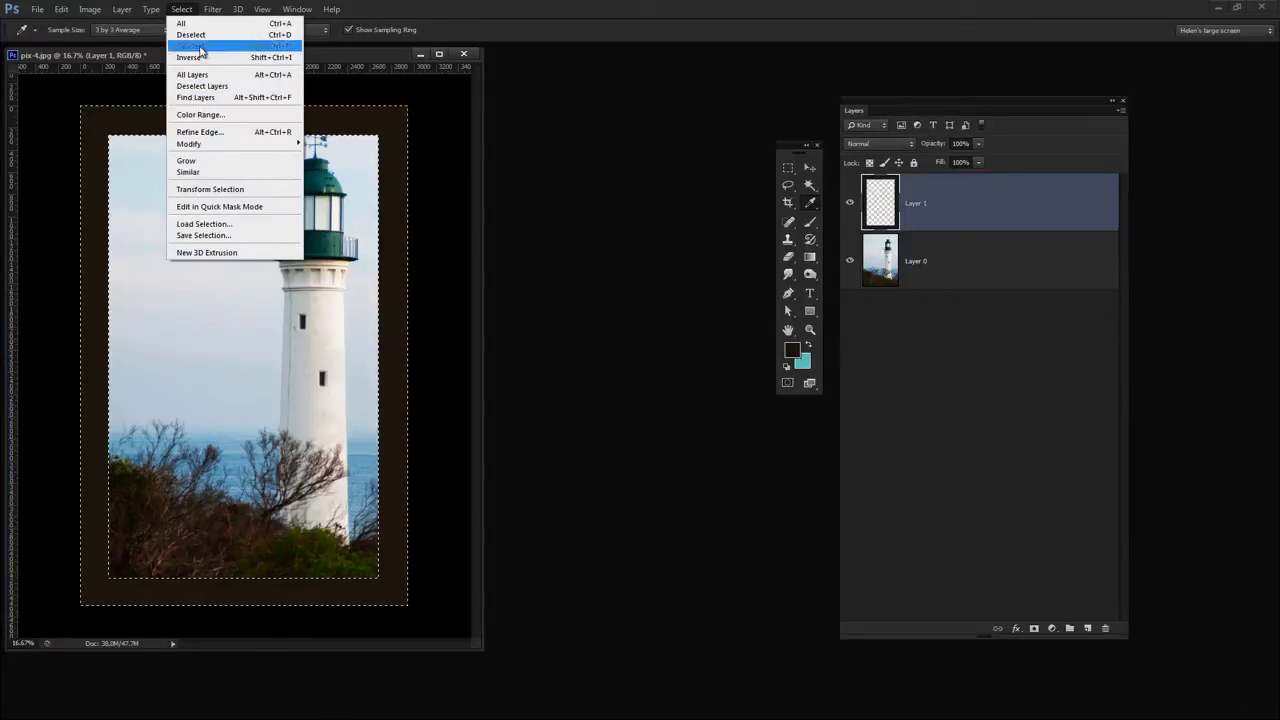
{"action": "left_click", "coordinate": [196, 35]}
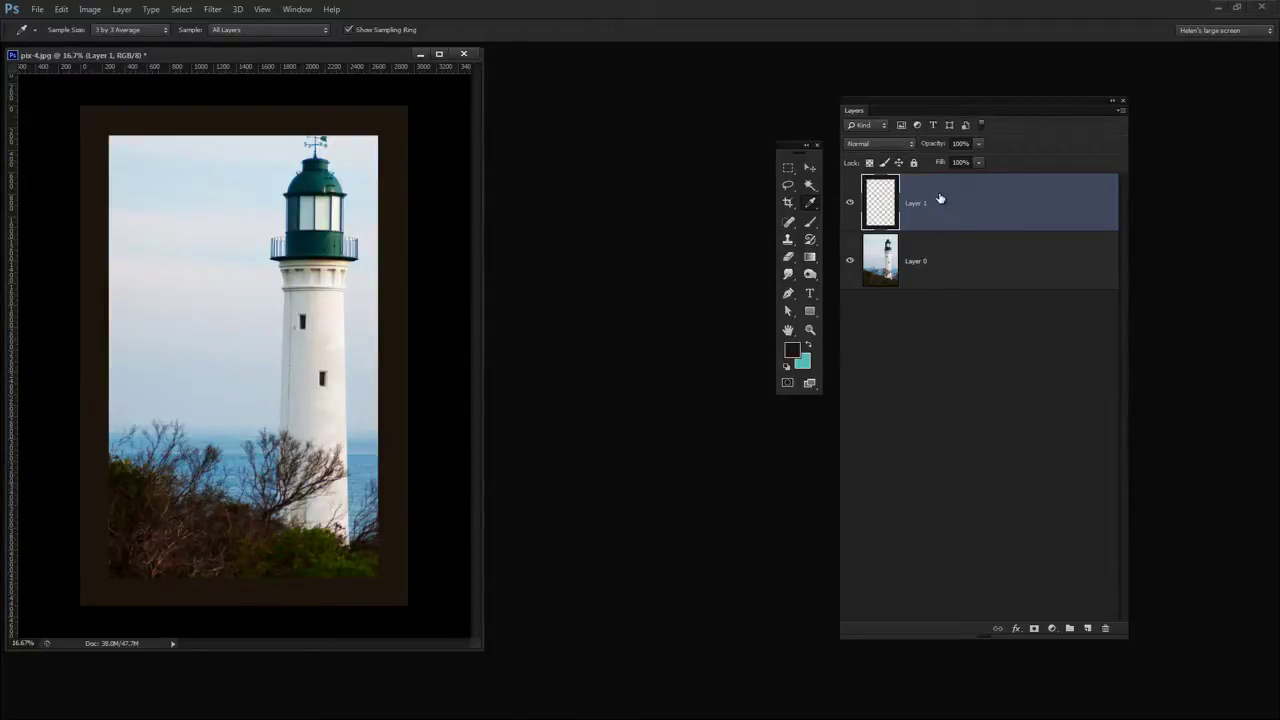
Step: Apply a Gaussian Blur to the brown frame, tuning the radius to soften its edge
{"action": "left_click", "coordinate": [211, 9]}
{"action": "mouse_move", "coordinate": [217, 132]}
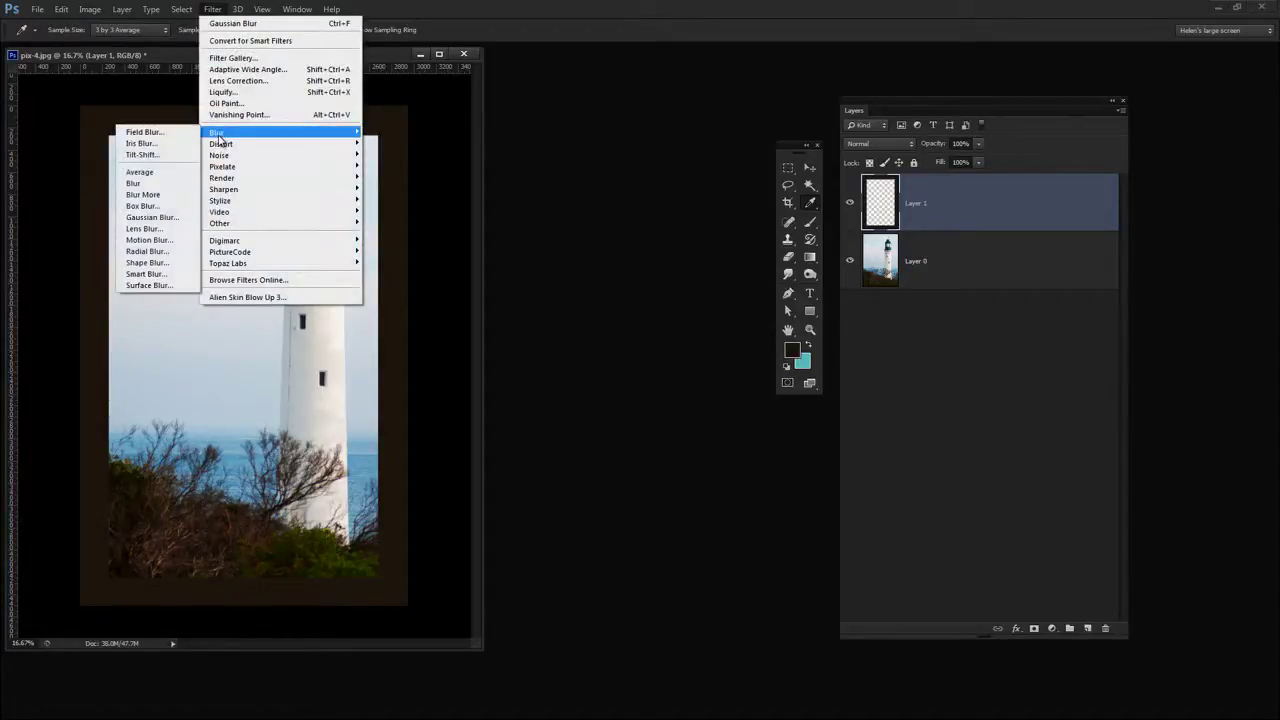
{"action": "left_click", "coordinate": [157, 218]}
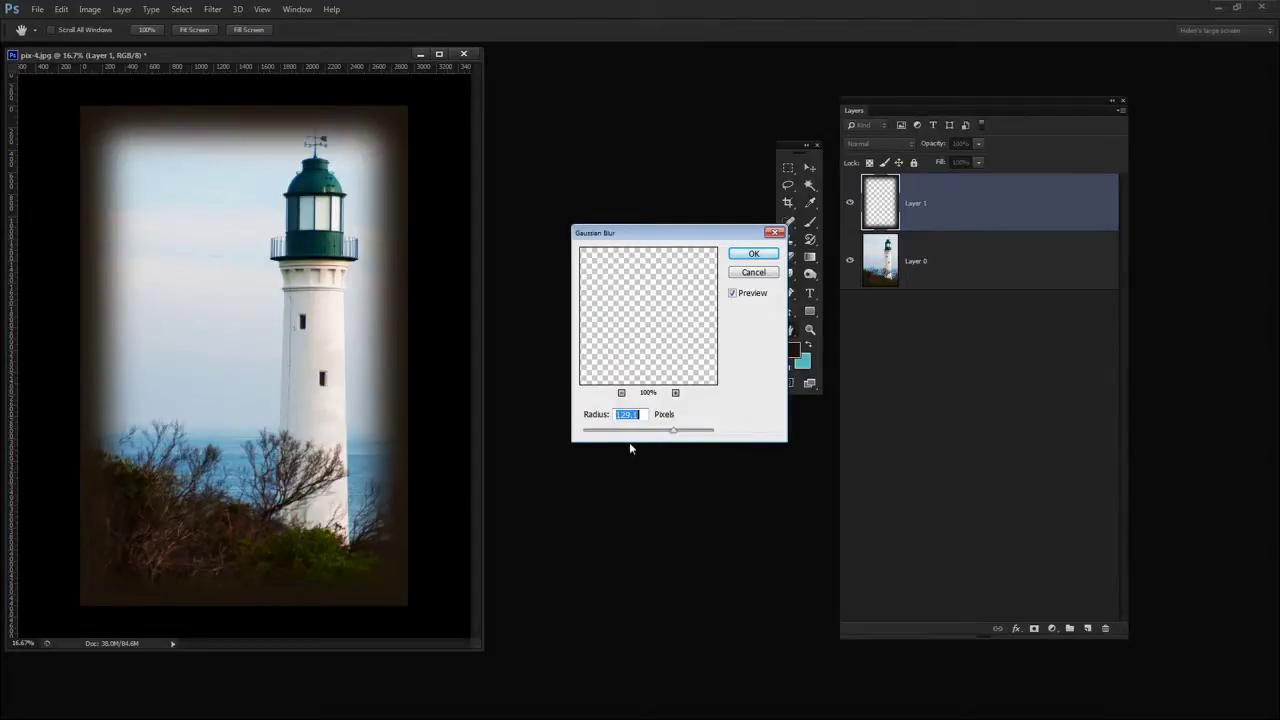
{"action": "left_click_drag", "start_coordinate": [676, 434], "coordinate": [692, 432]}
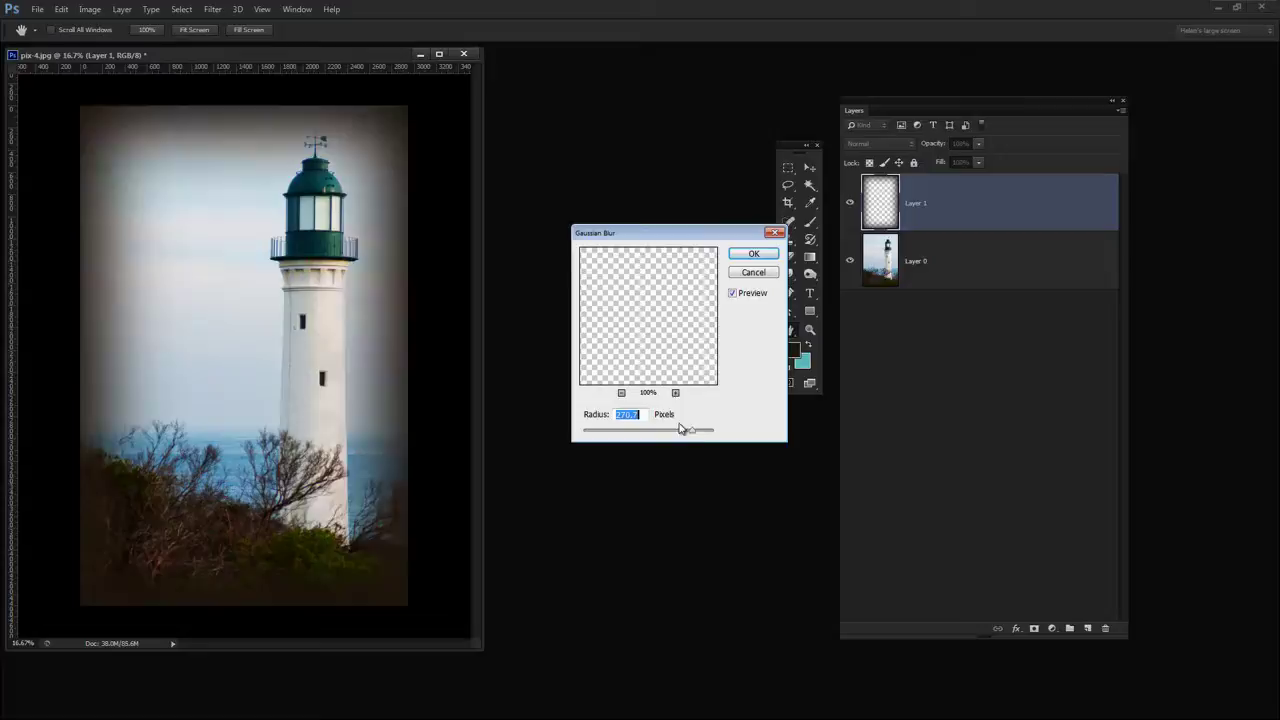
{"action": "left_click_drag", "start_coordinate": [698, 434], "coordinate": [677, 432]}
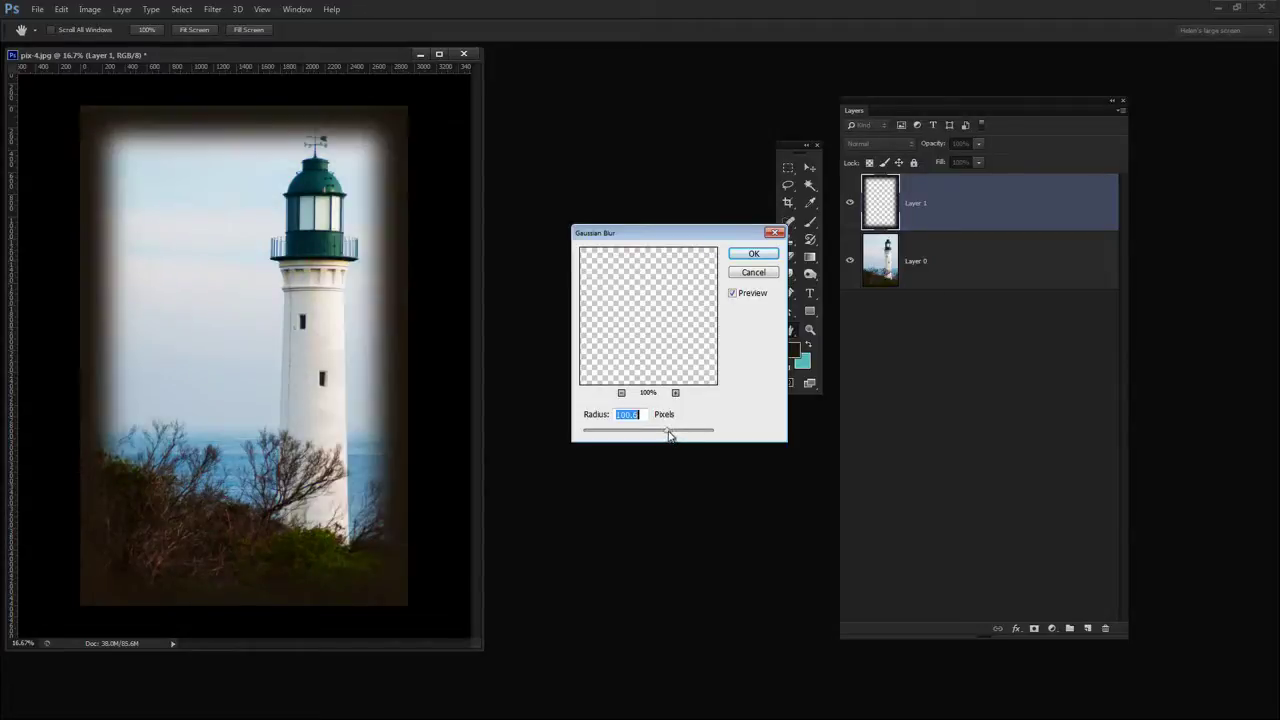
{"action": "left_click", "coordinate": [751, 255]}
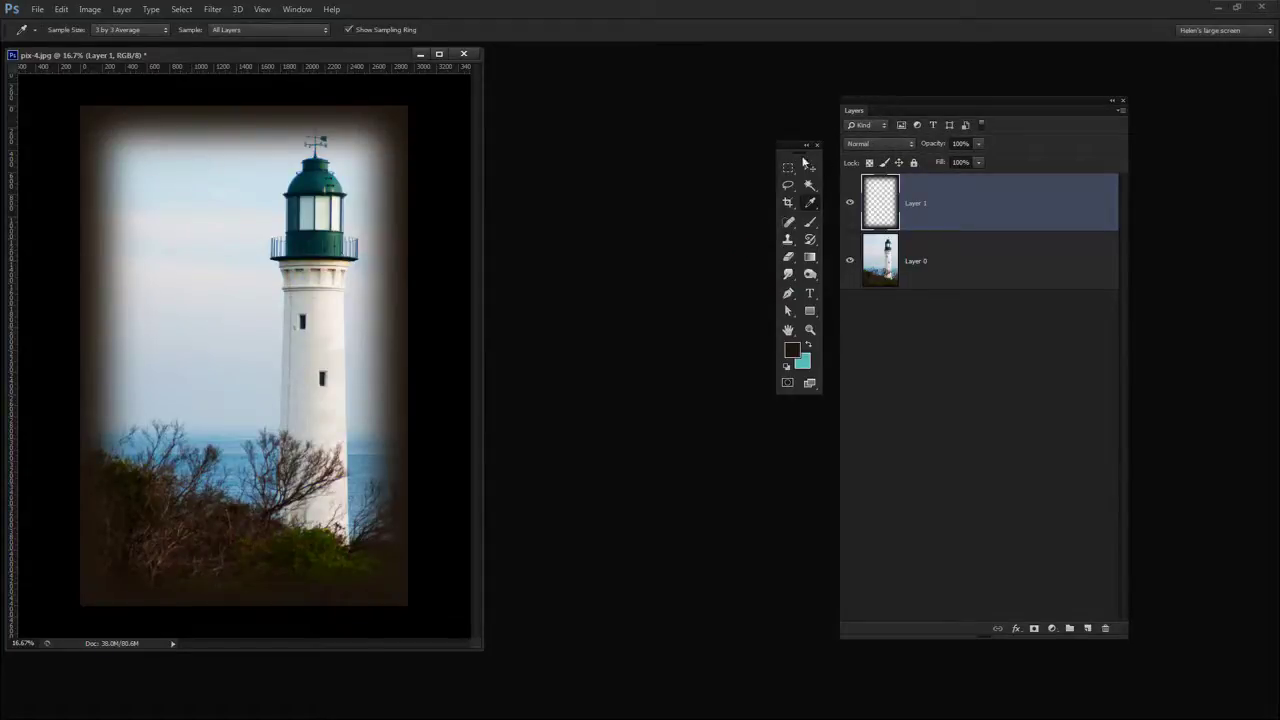
Step: Set the edge layer's blend mode to Multiply and its opacity to 45%
{"action": "left_click", "coordinate": [875, 143]}
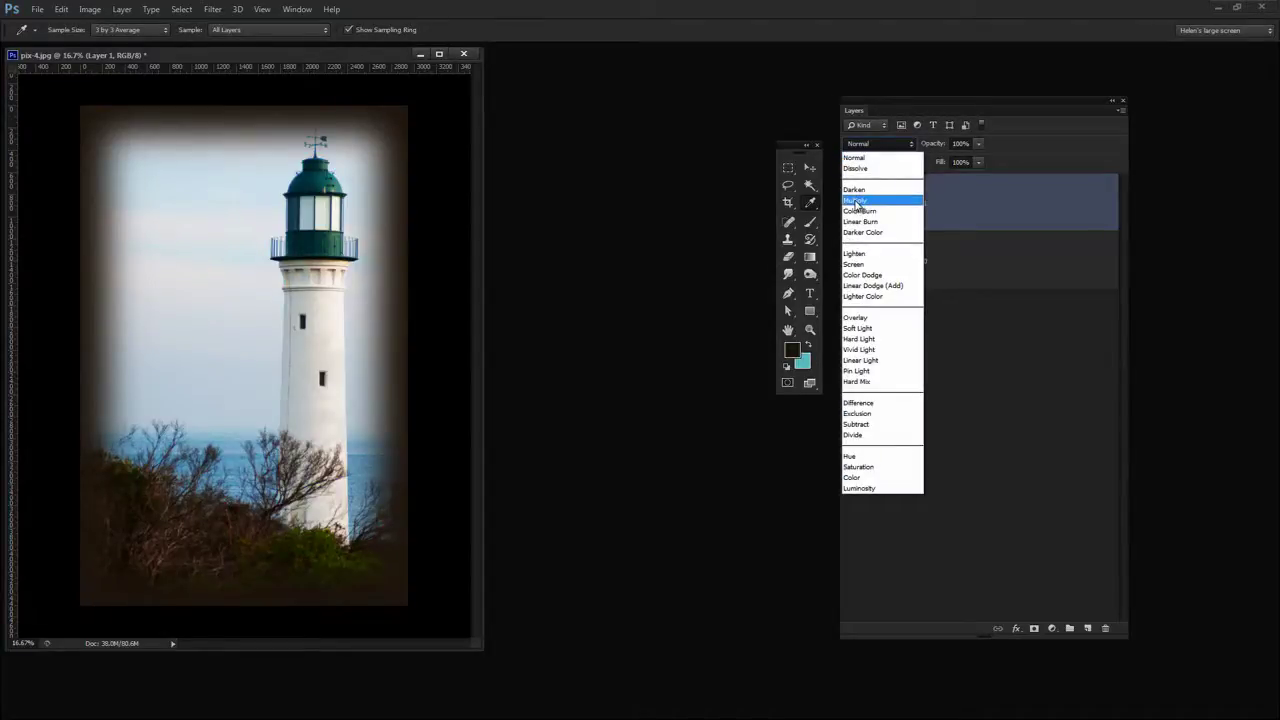
{"action": "left_click", "coordinate": [855, 202]}
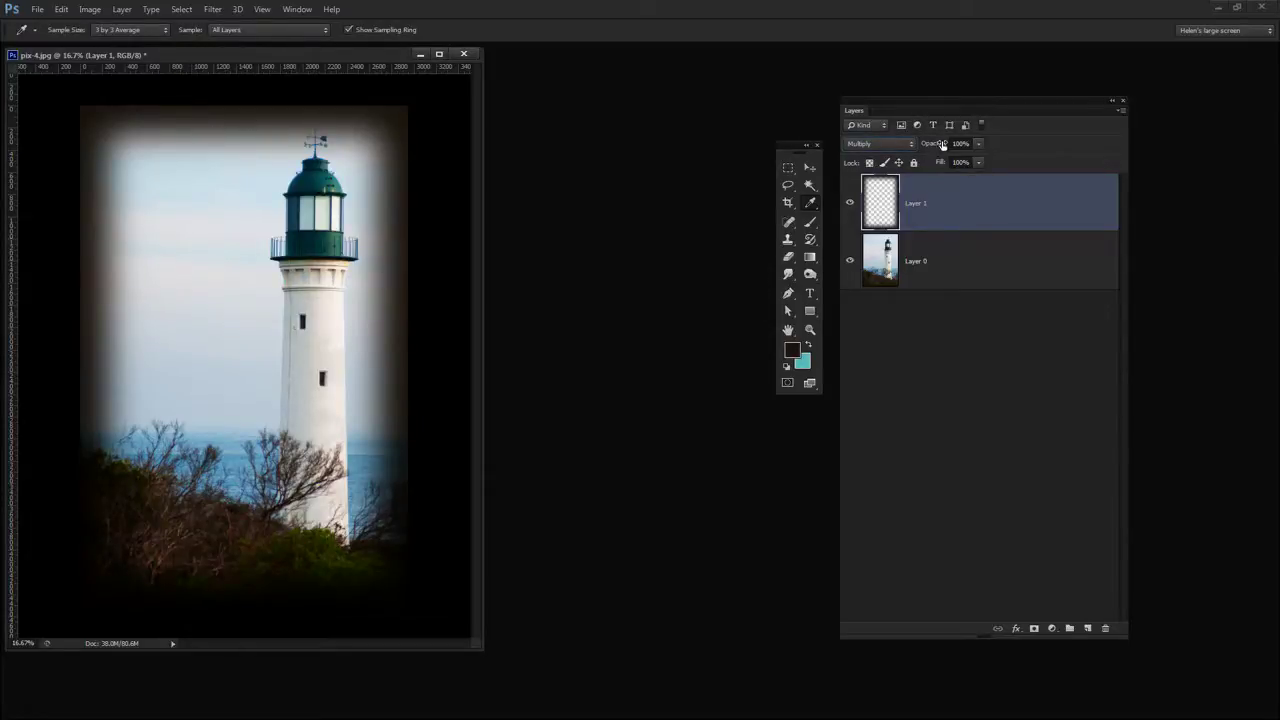
{"action": "mouse_move", "coordinate": [942, 145]}
{"action": "left_mouse_down"}
{"action": "mouse_move", "coordinate": [890, 145]}
{"action": "mouse_move", "coordinate": [905, 143]}
{"action": "left_mouse_up"}
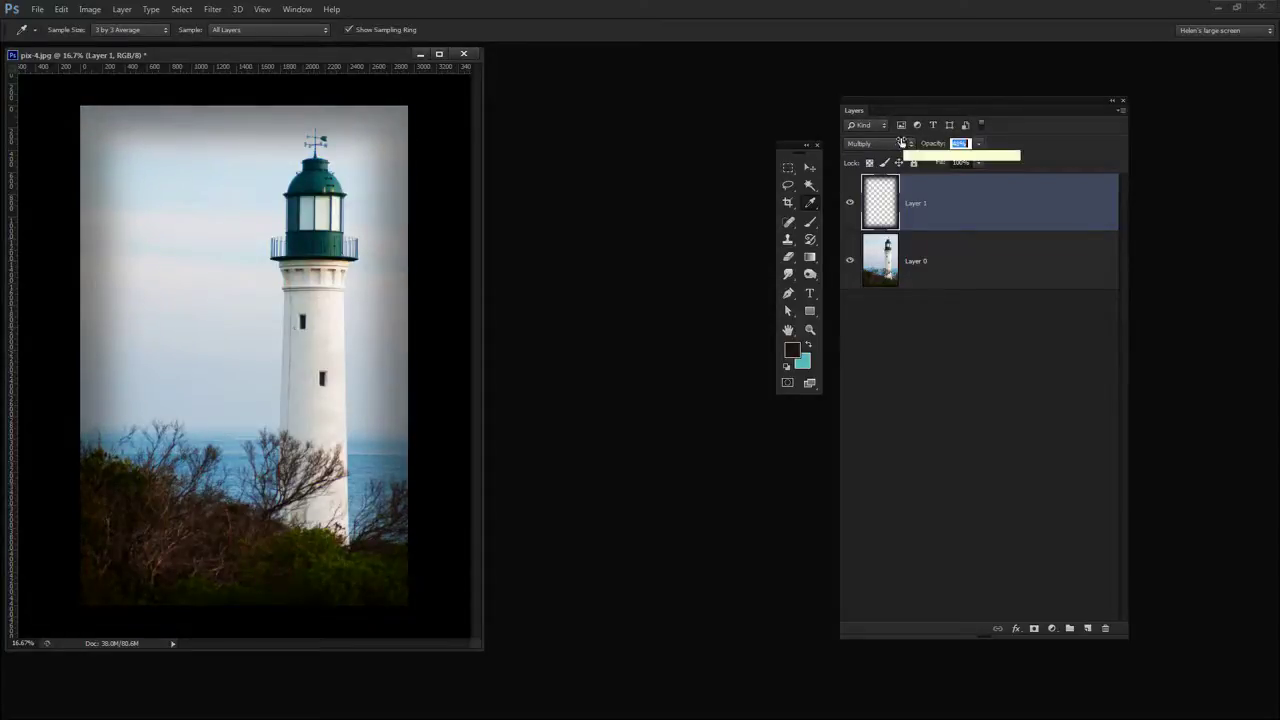
{"action": "left_click_drag", "start_coordinate": [904, 143], "coordinate": [906, 143]}
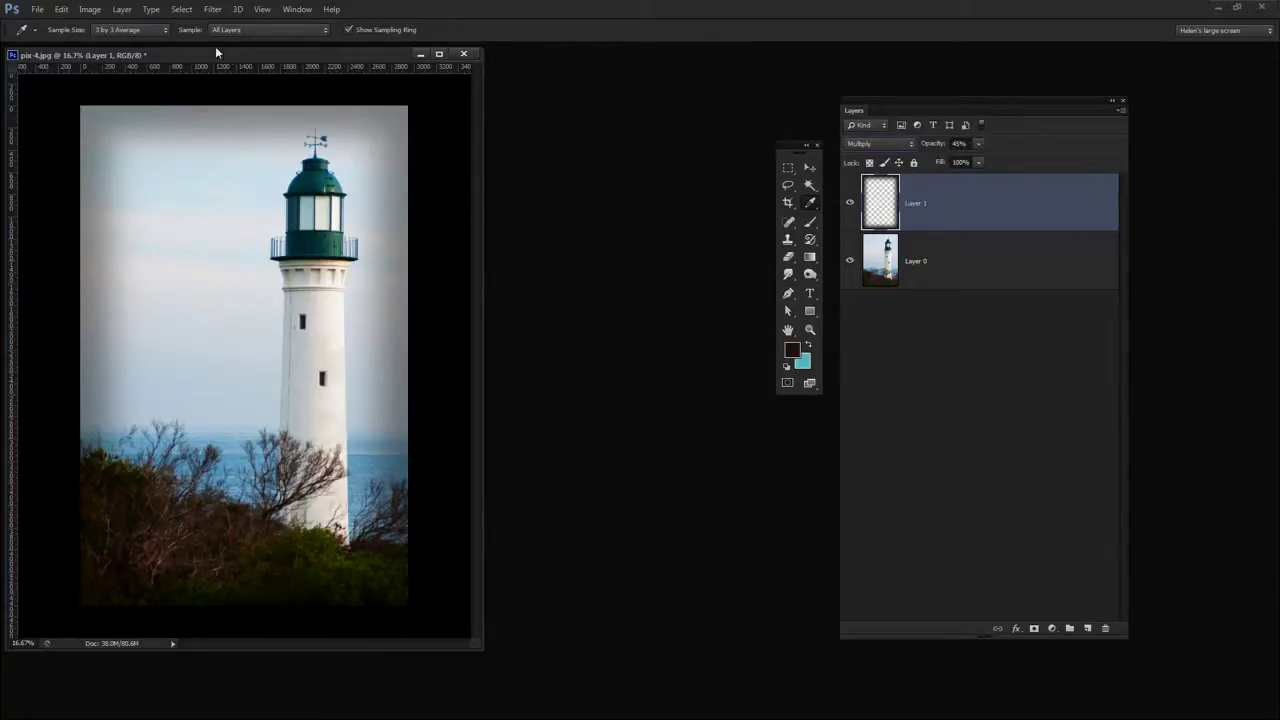
Step: Warp the edge layer, pushing its right, top, left and lower edges outward, and commit
{"action": "left_click", "coordinate": [62, 10]}
{"action": "mouse_move", "coordinate": [77, 246]}
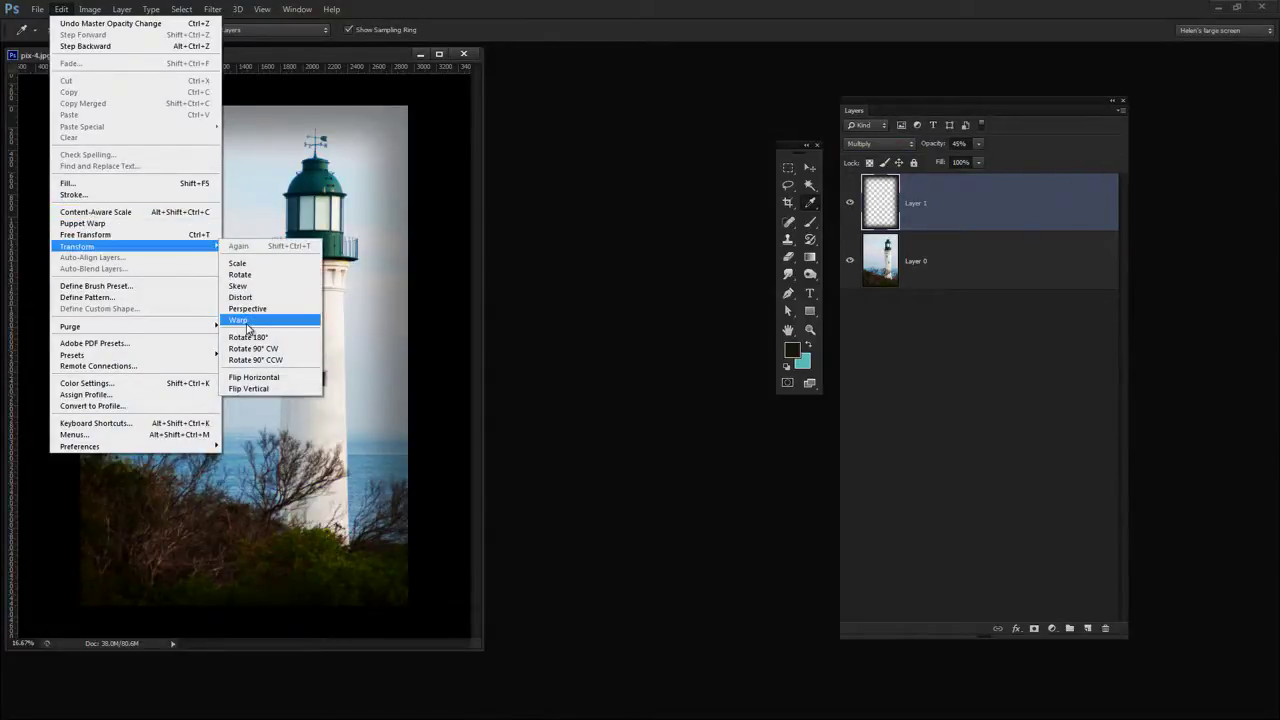
{"action": "left_click", "coordinate": [247, 320]}
{"action": "left_click_drag", "start_coordinate": [420, 277], "coordinate": [416, 365]}
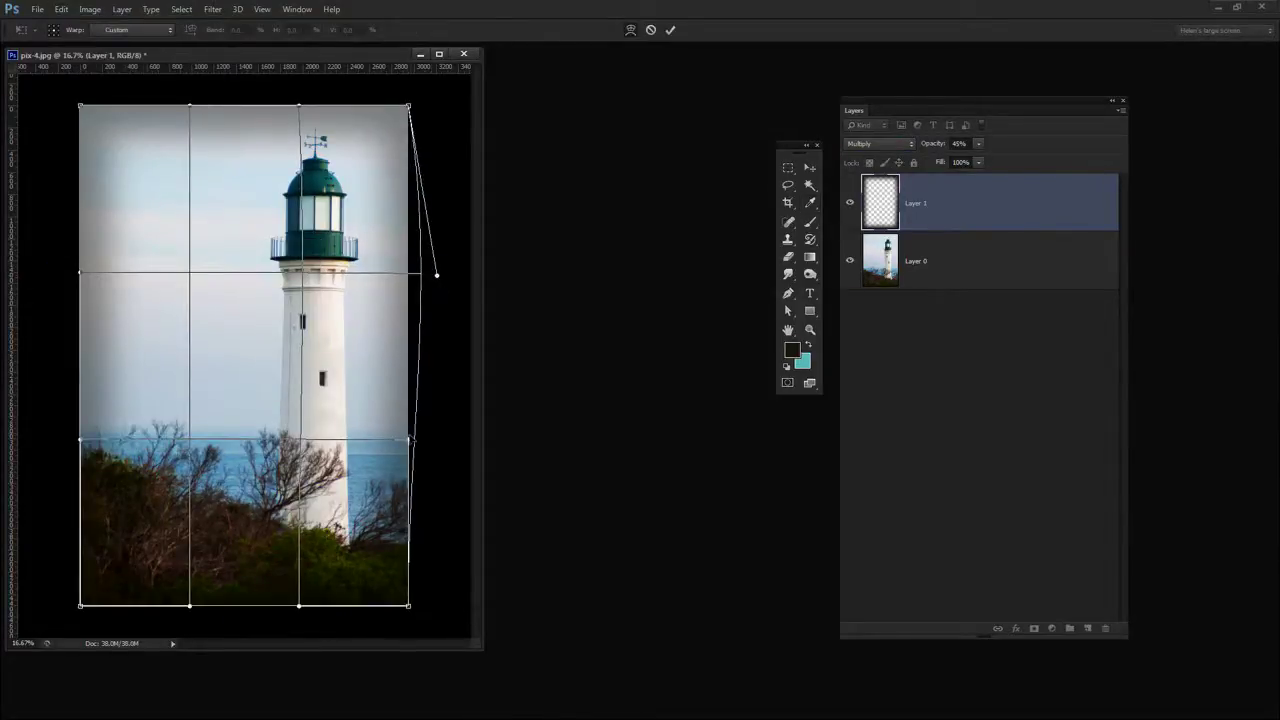
{"action": "left_click_drag", "start_coordinate": [411, 440], "coordinate": [431, 435]}
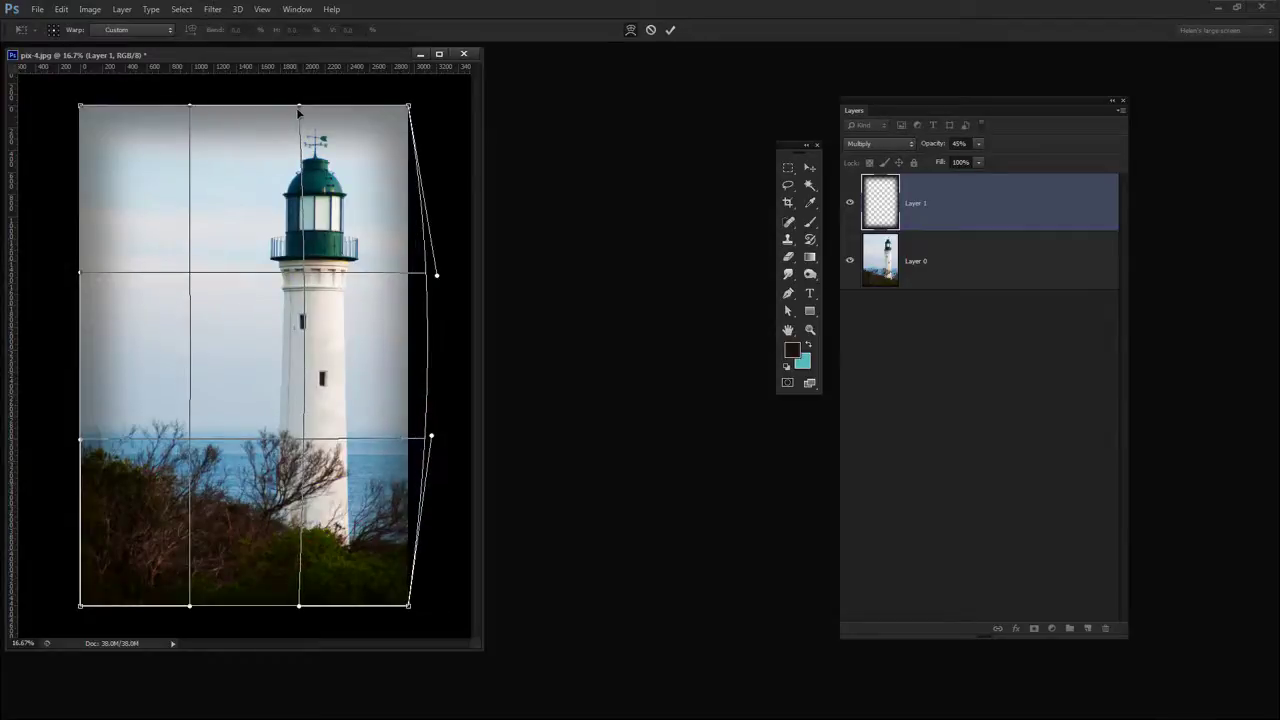
{"action": "left_click_drag", "start_coordinate": [299, 104], "coordinate": [297, 93]}
{"action": "left_click_drag", "start_coordinate": [192, 104], "coordinate": [191, 86]}
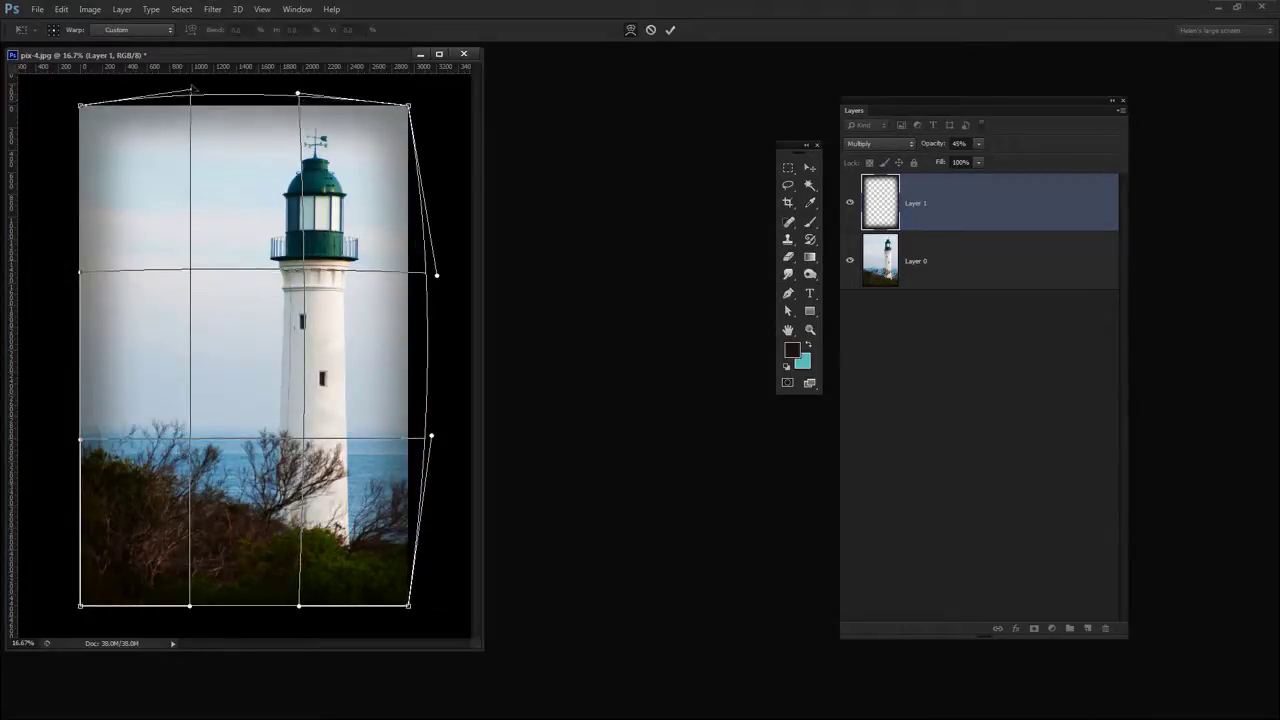
{"action": "left_click_drag", "start_coordinate": [79, 277], "coordinate": [56, 273]}
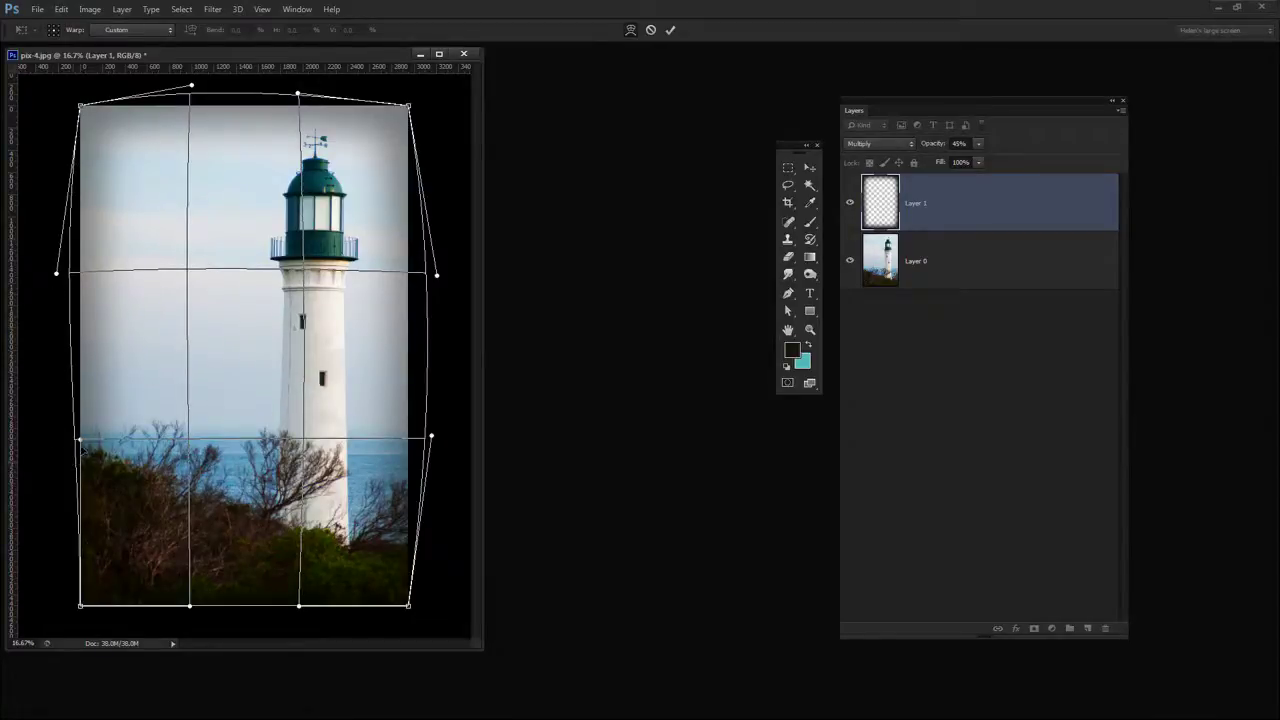
{"action": "left_click_drag", "start_coordinate": [80, 440], "coordinate": [54, 440]}
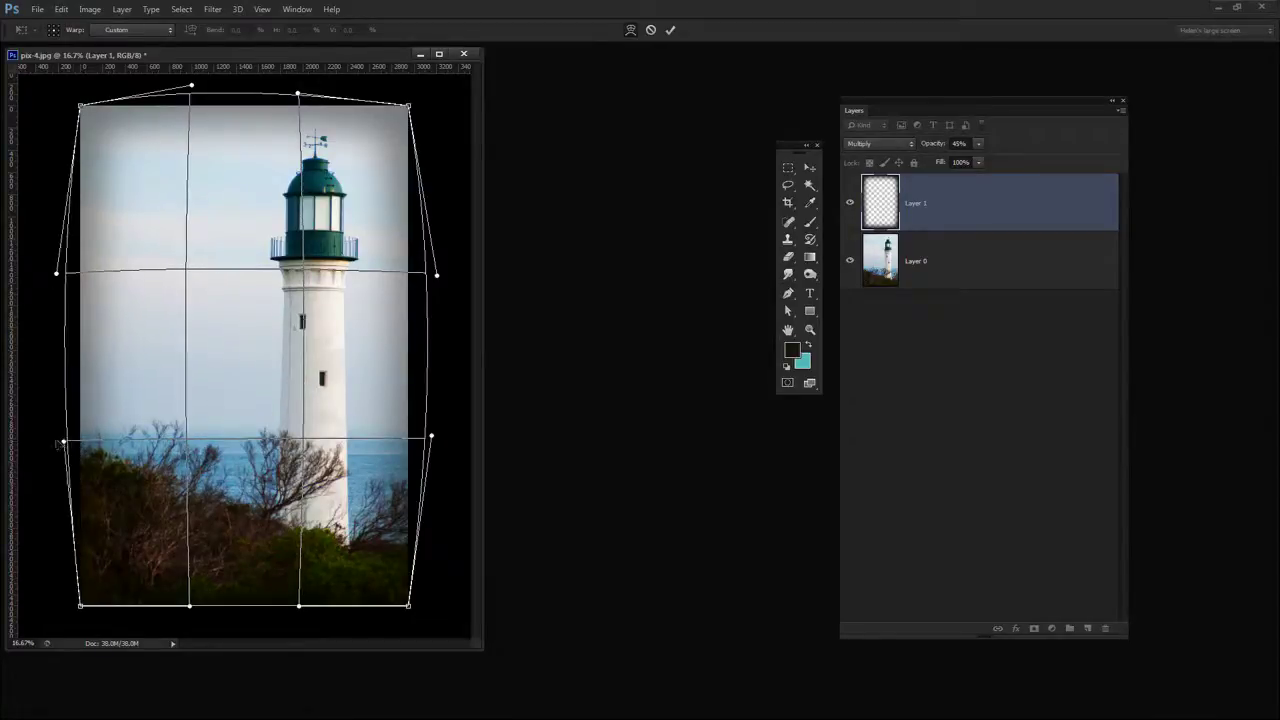
{"action": "left_click", "coordinate": [670, 30]}
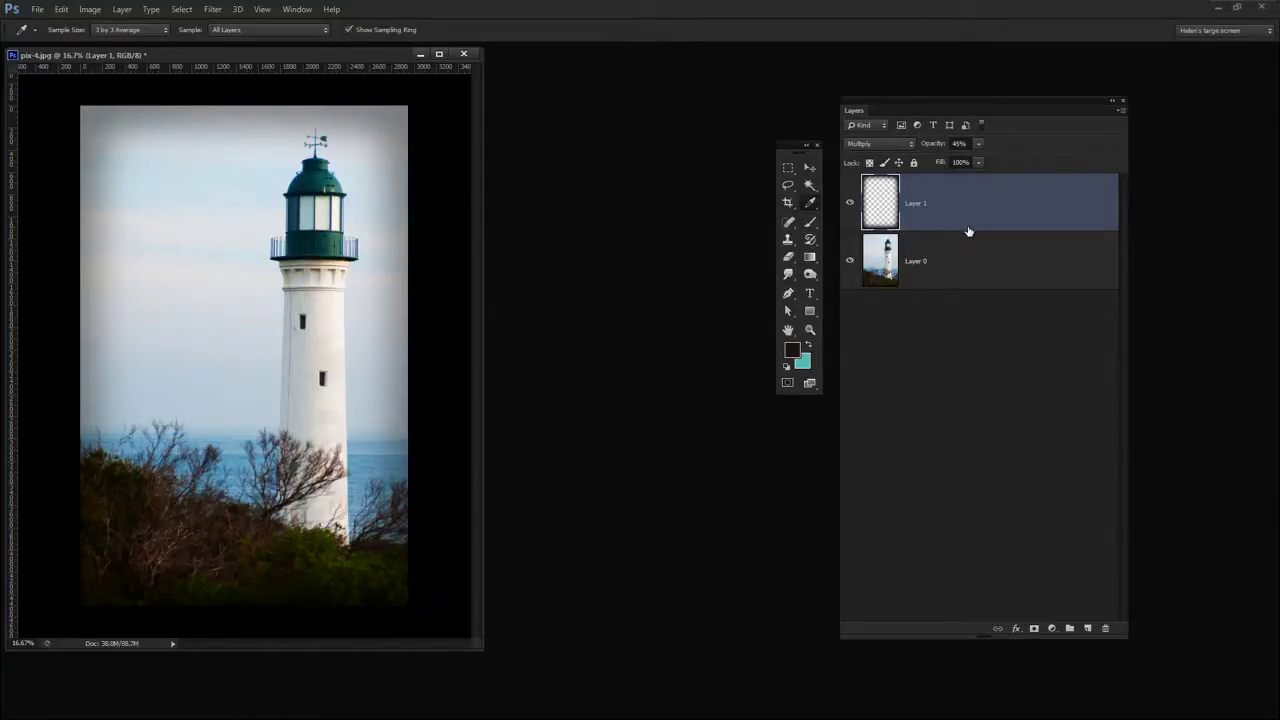
Step: Switch to the pix-4 copy document, reposition and enlarge its window, and open the Filter menu
{"action": "left_click", "coordinate": [419, 56]}
{"action": "left_click", "coordinate": [295, 10]}
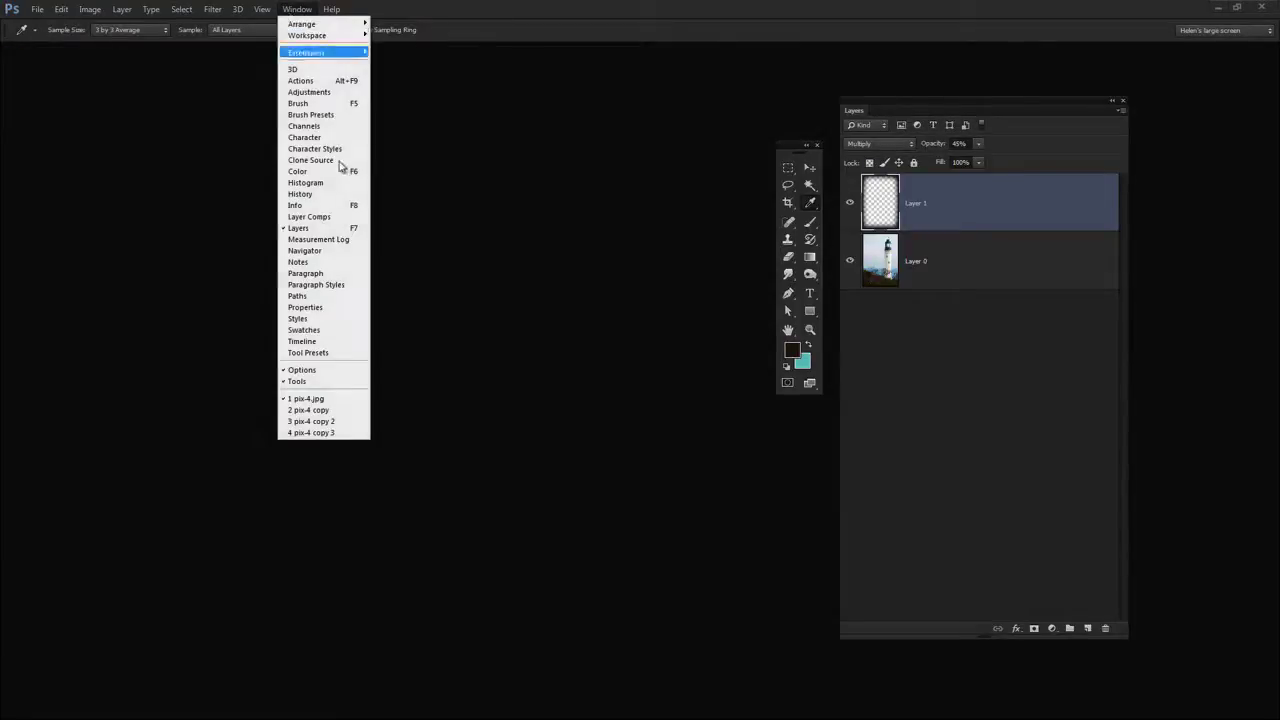
{"action": "left_click", "coordinate": [327, 413]}
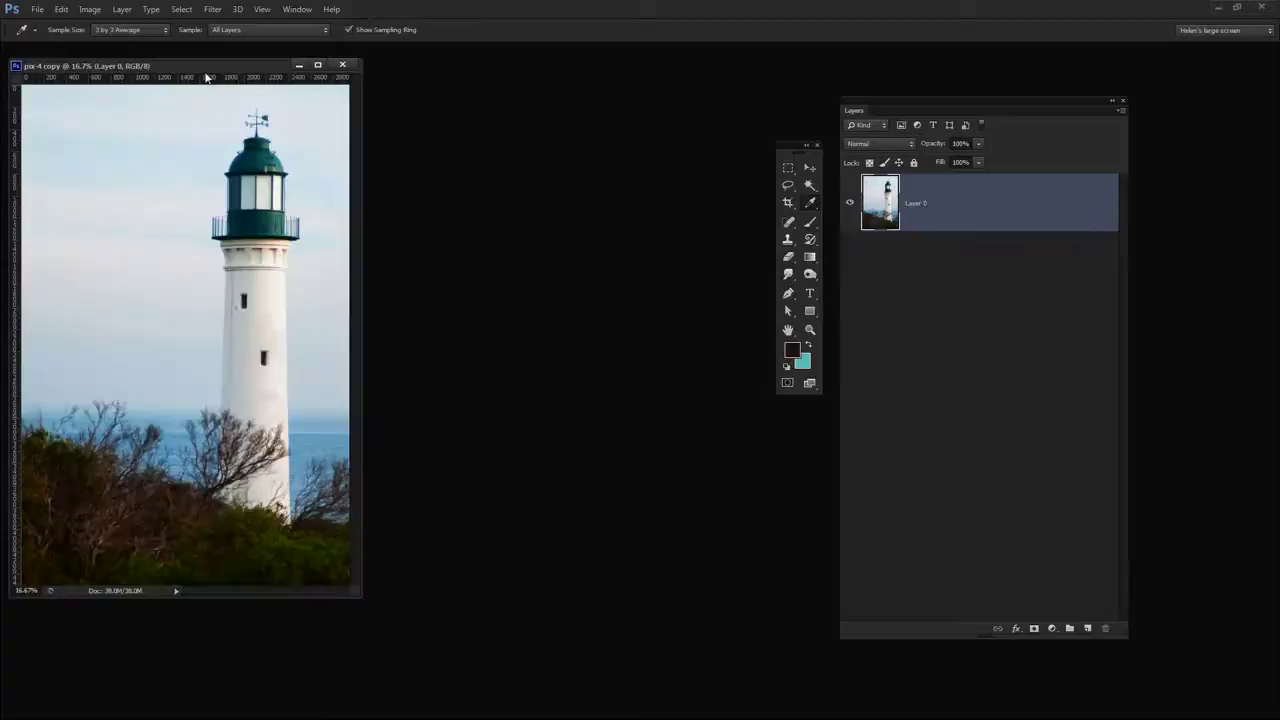
{"action": "left_click_drag", "start_coordinate": [202, 67], "coordinate": [299, 75]}
{"action": "left_click_drag", "start_coordinate": [457, 604], "coordinate": [512, 650]}
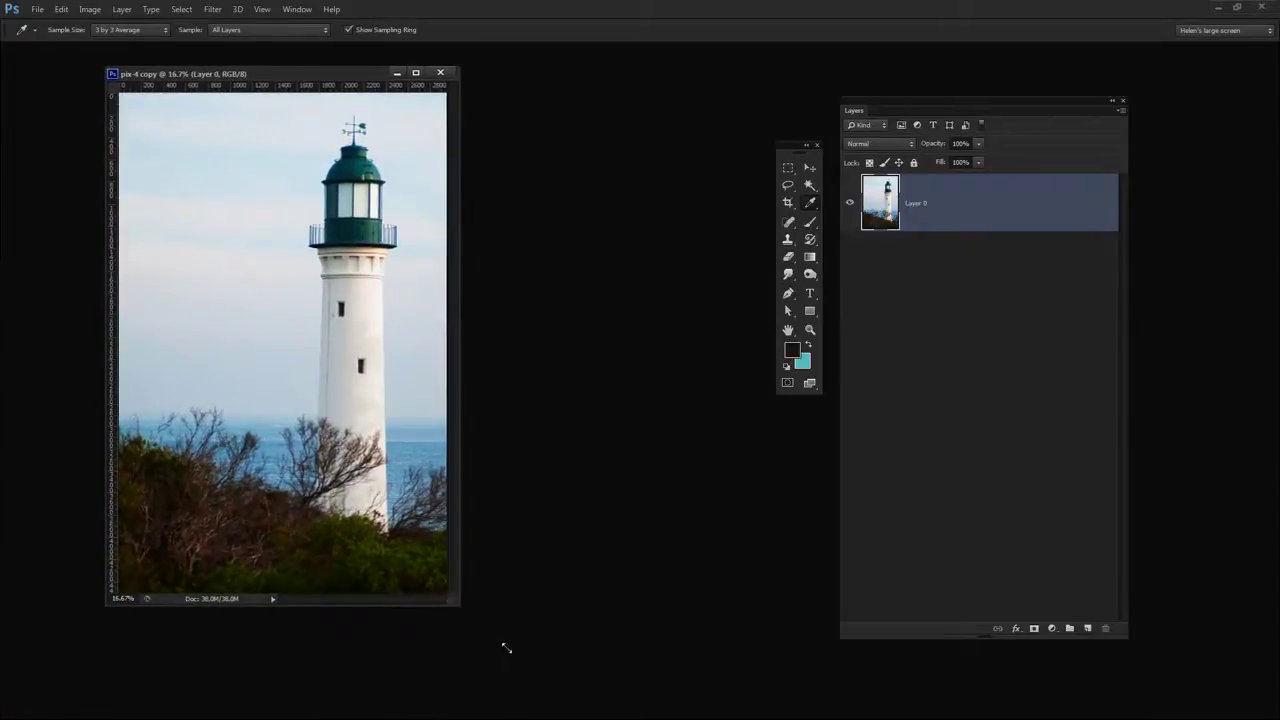
{"action": "left_click", "coordinate": [214, 10]}
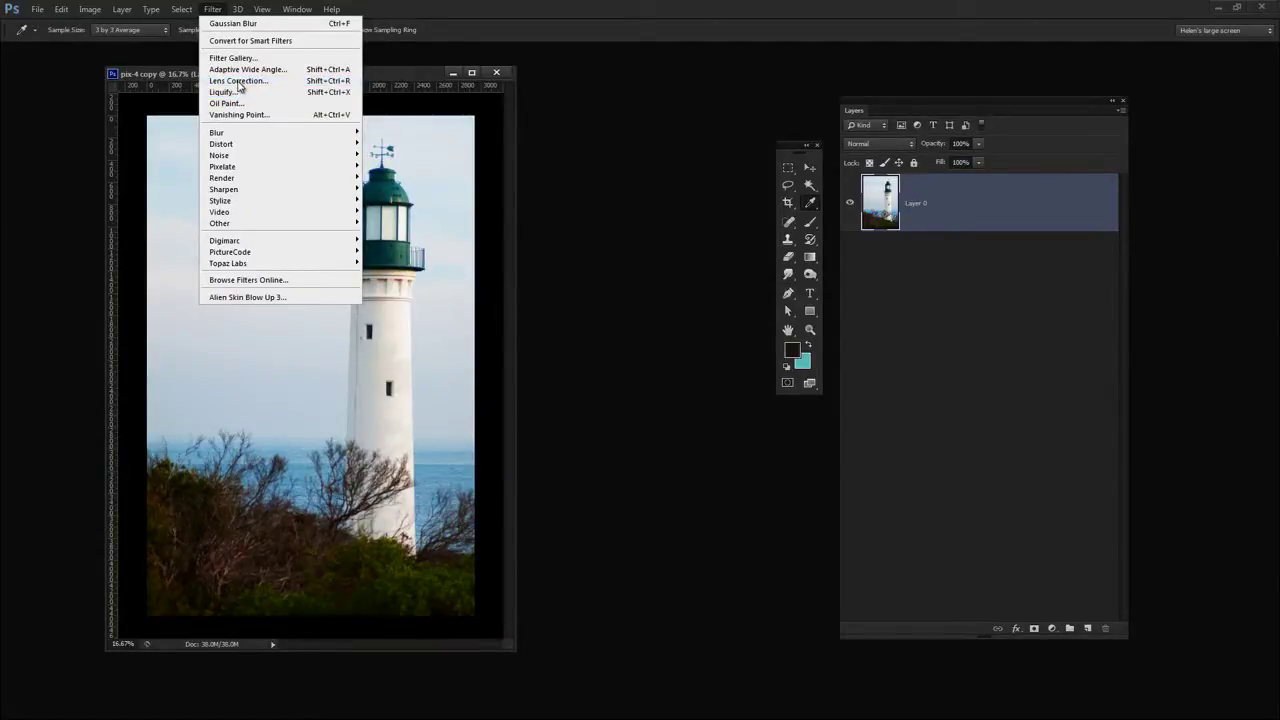
Step: Darken the pix-4 copy's edges using Lens Correction's Custom Vignette Amount slider
{"action": "left_click", "coordinate": [238, 80]}
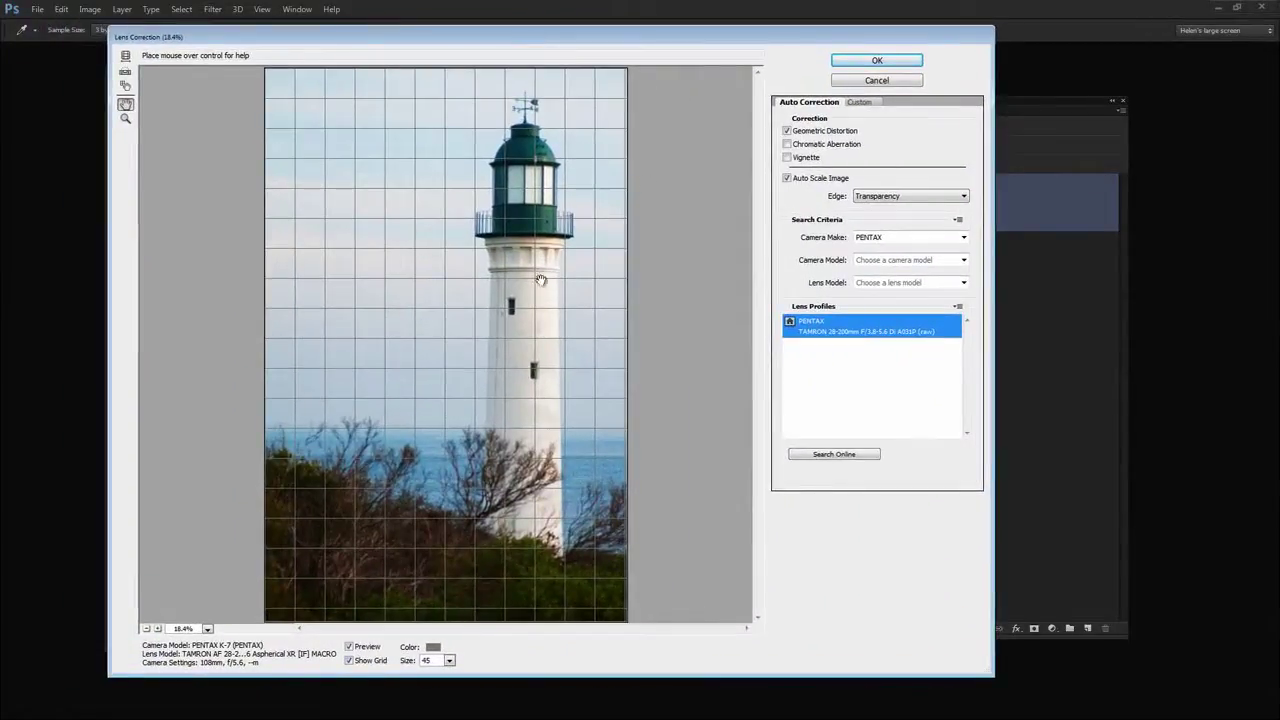
{"action": "left_click", "coordinate": [858, 102]}
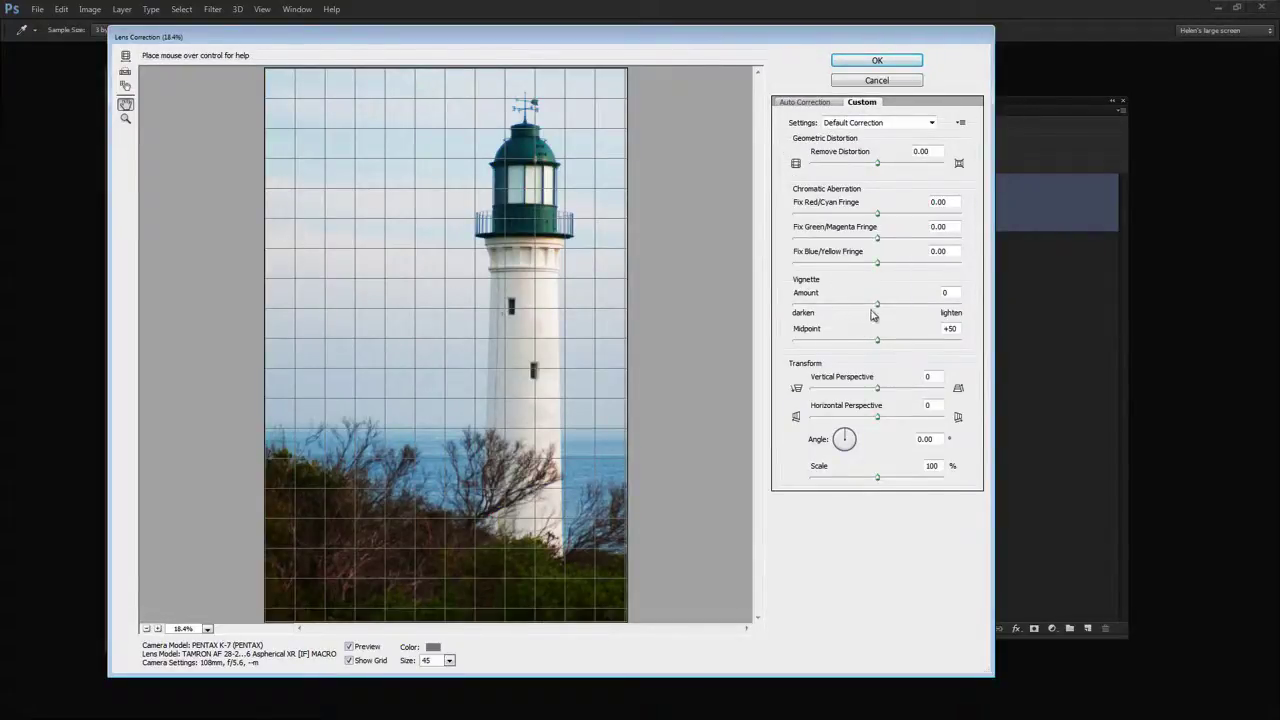
{"action": "left_click_drag", "start_coordinate": [877, 307], "coordinate": [856, 310]}
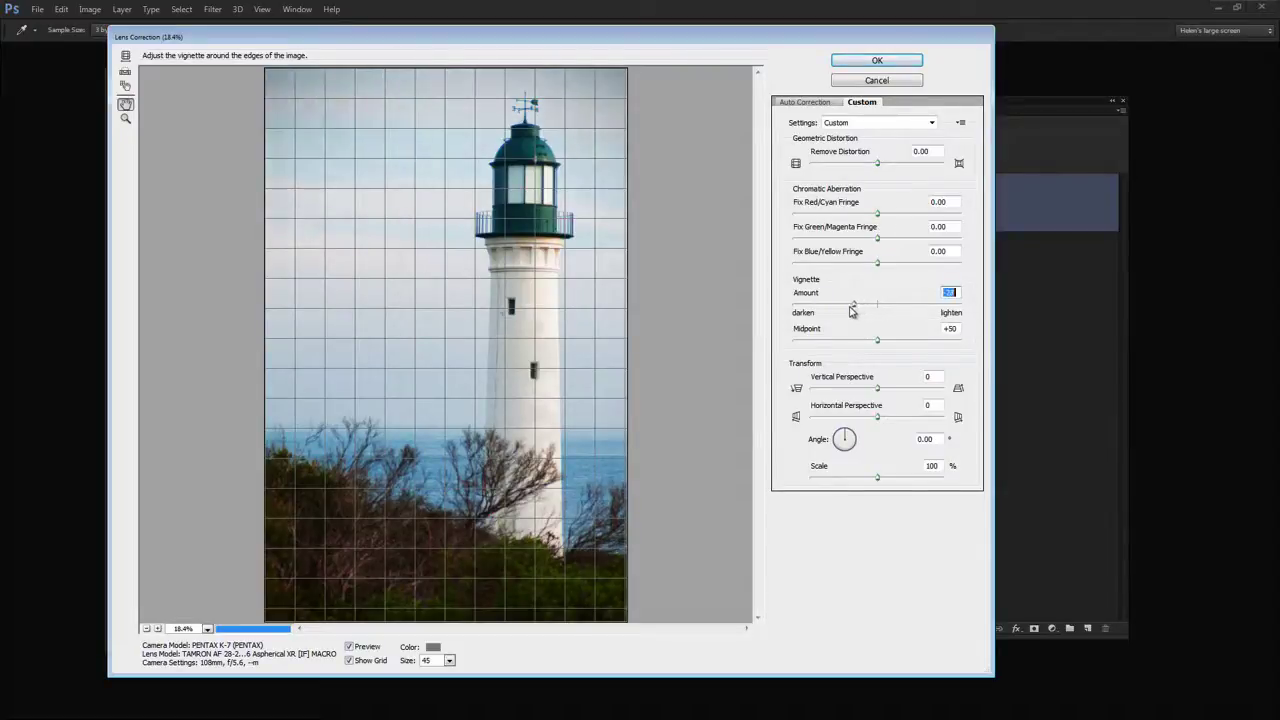
{"action": "mouse_move", "coordinate": [851, 311]}
{"action": "left_mouse_down"}
{"action": "mouse_move", "coordinate": [811, 316]}
{"action": "mouse_move", "coordinate": [823, 314]}
{"action": "left_mouse_up"}
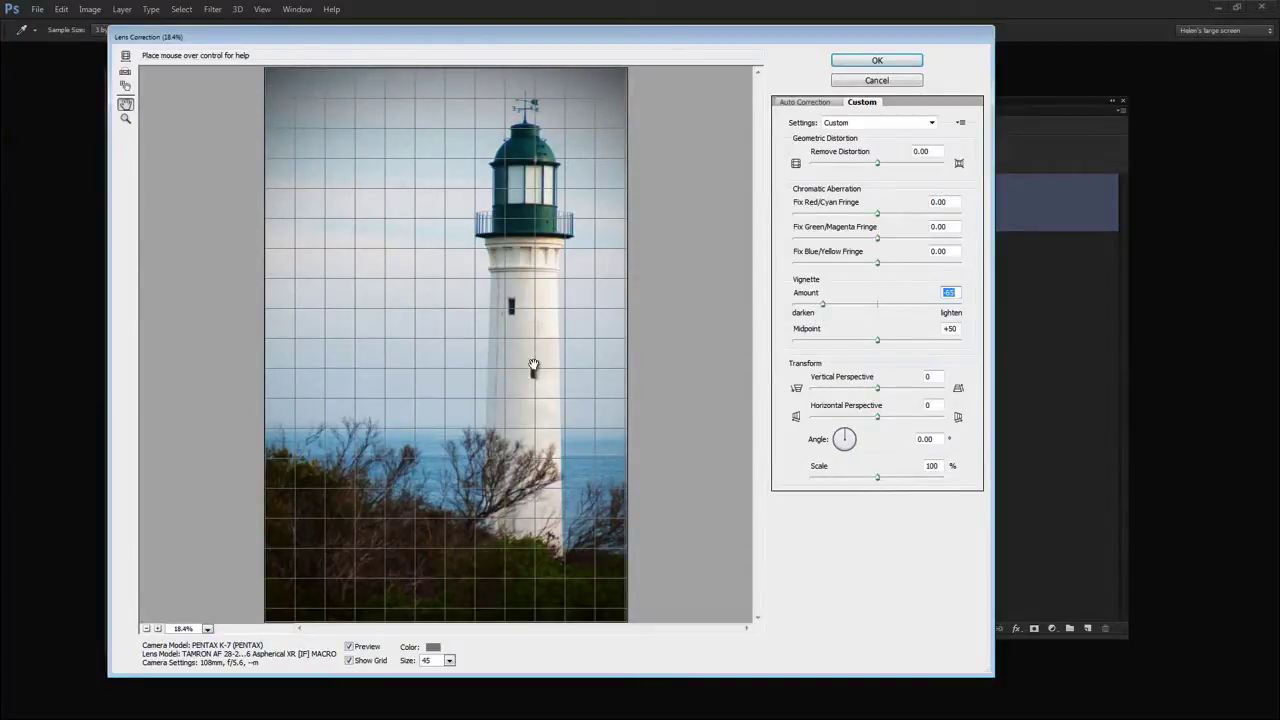
Step: Apply the Lens Correction vignette and toggle Ctrl+Z to compare before and after
{"action": "left_click", "coordinate": [870, 62]}
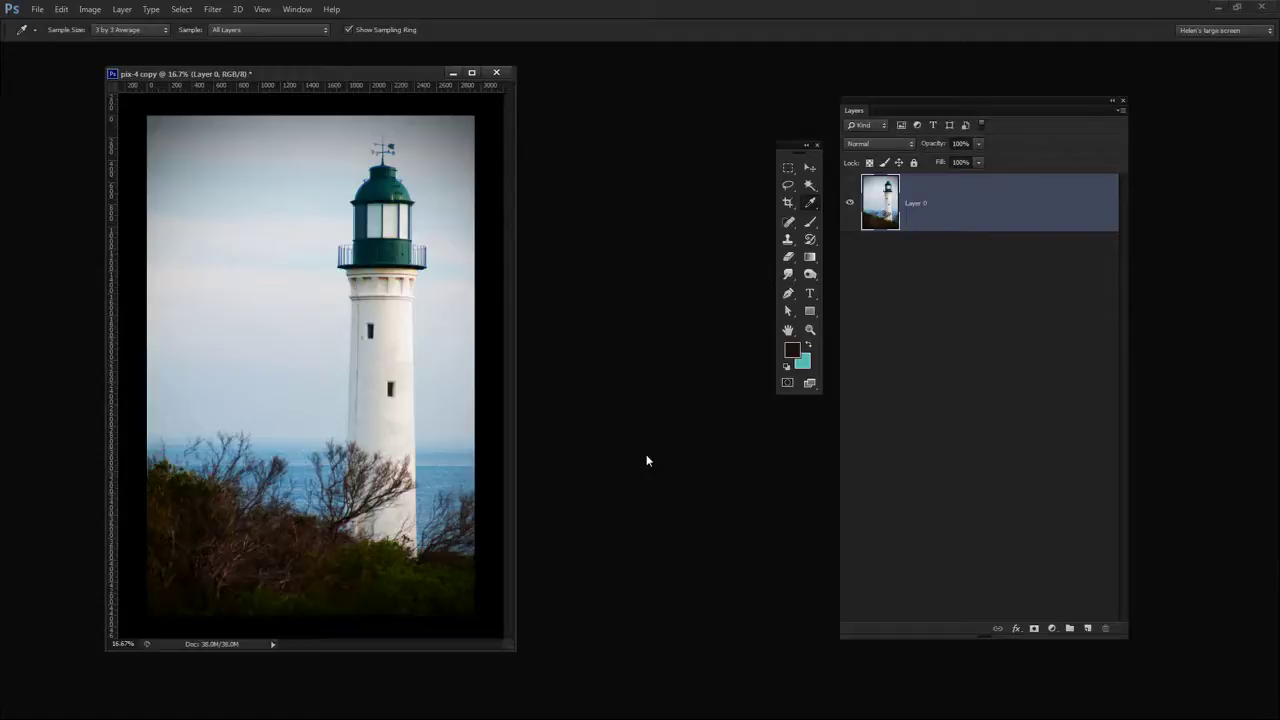
{"action": "key", "text": "ctrl+z"}
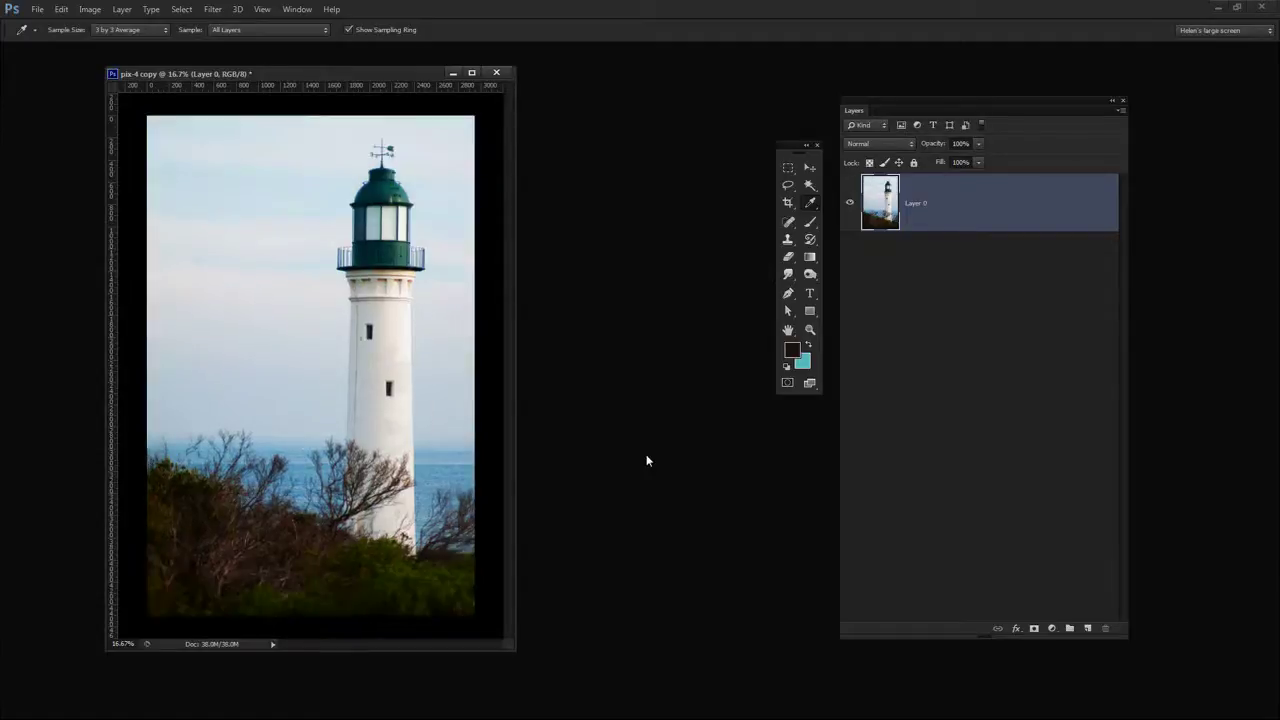
{"action": "key", "text": "ctrl+z"}
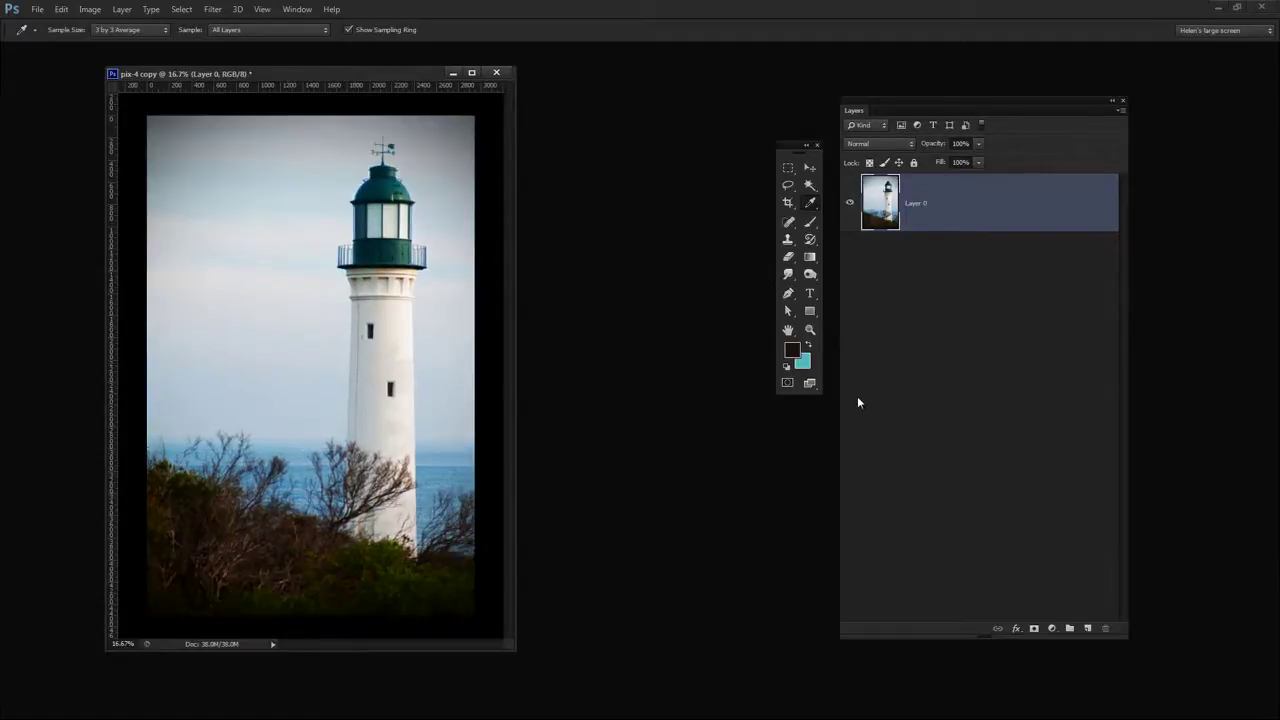
{"action": "key", "text": "ctrl+z"}
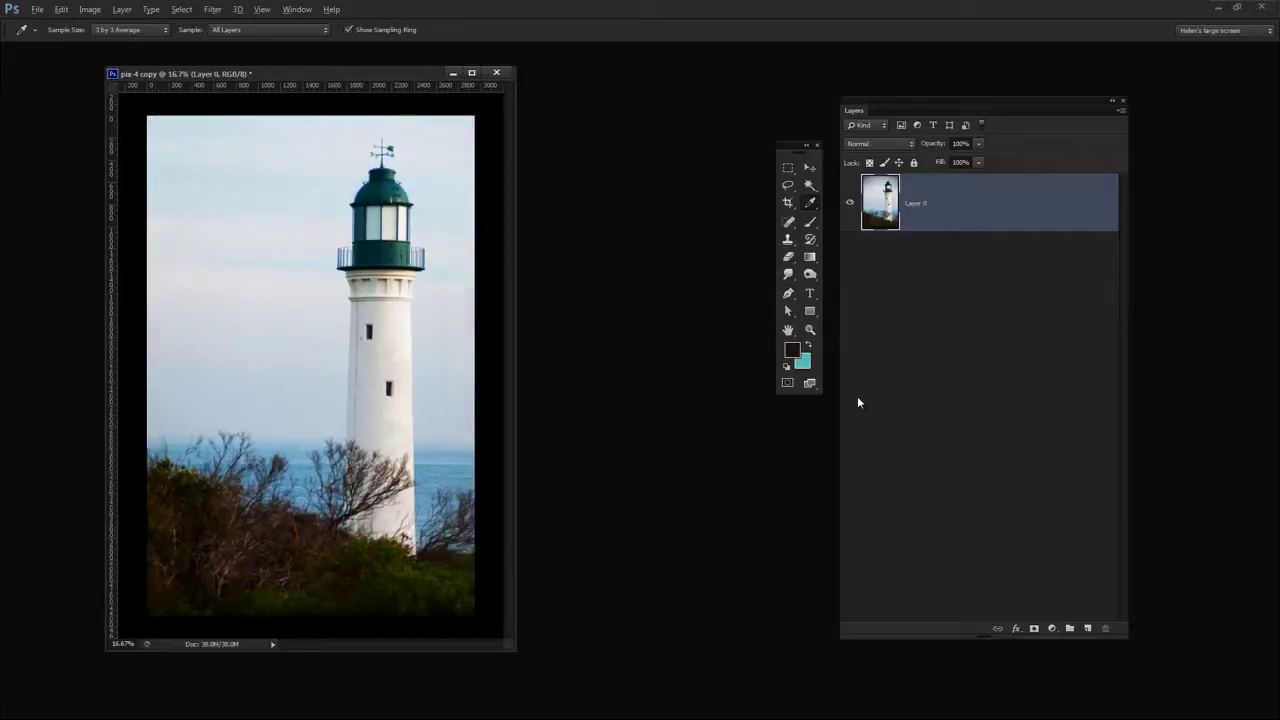
{"action": "key", "text": "ctrl+z"}
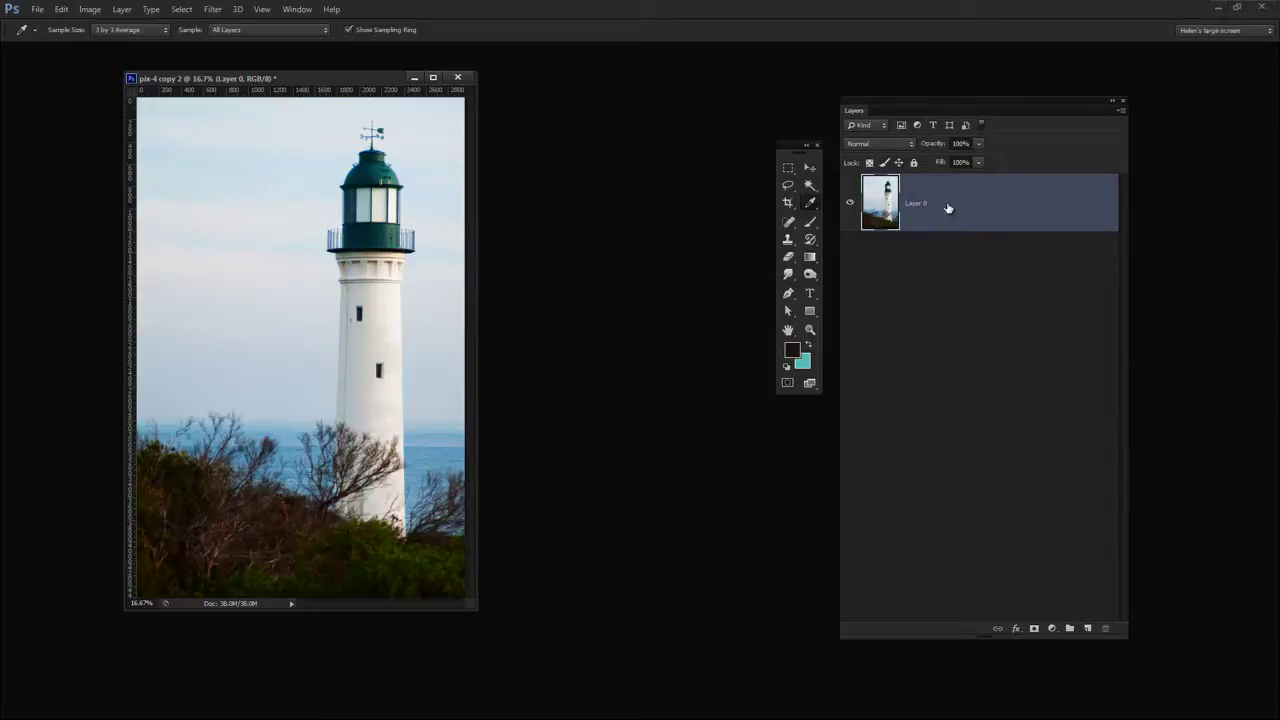
Step: Add an Inner Glow effect to the pix-4 copy 2 layer
{"action": "left_click", "coordinate": [1016, 630]}
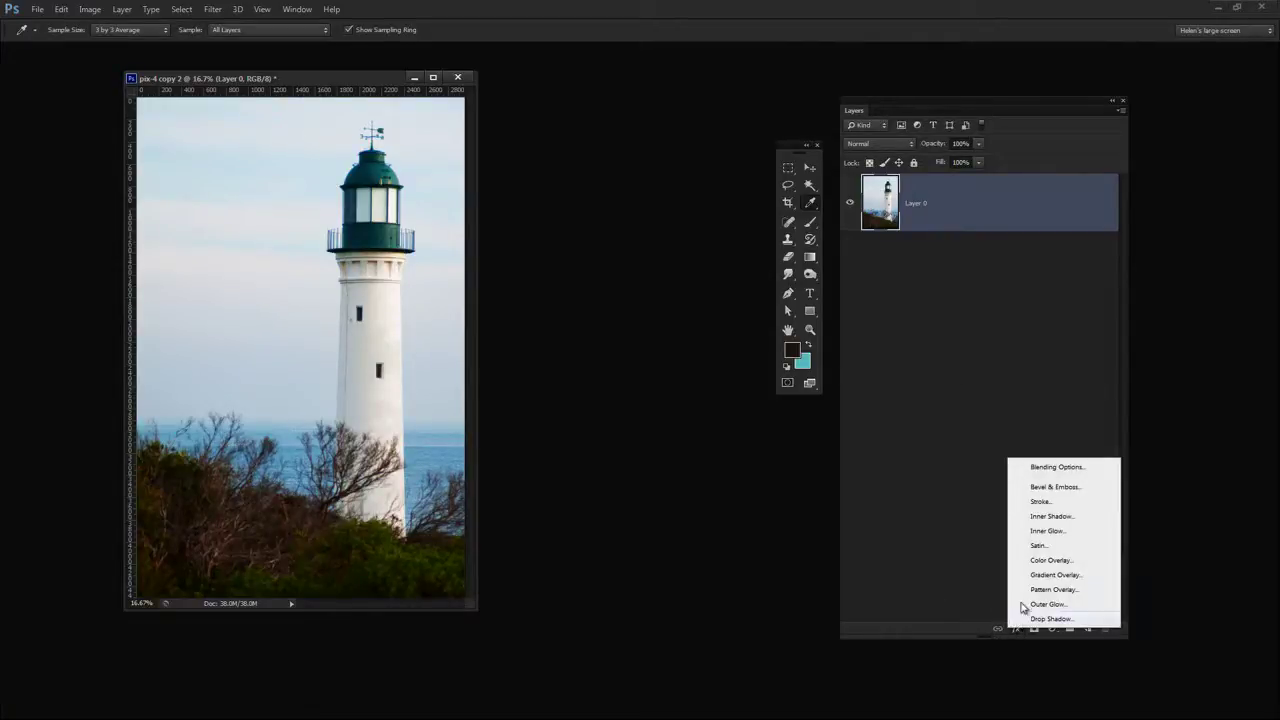
{"action": "left_click", "coordinate": [1045, 531]}
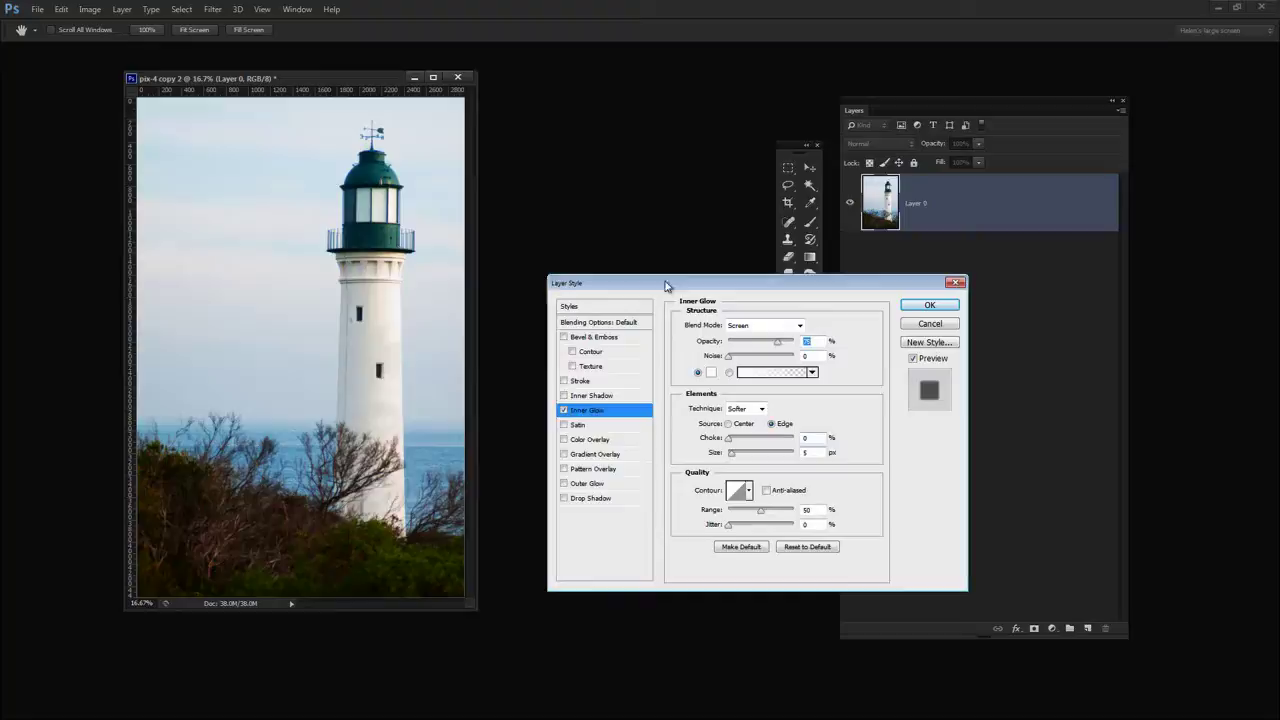
{"action": "left_click_drag", "start_coordinate": [672, 284], "coordinate": [593, 252]}
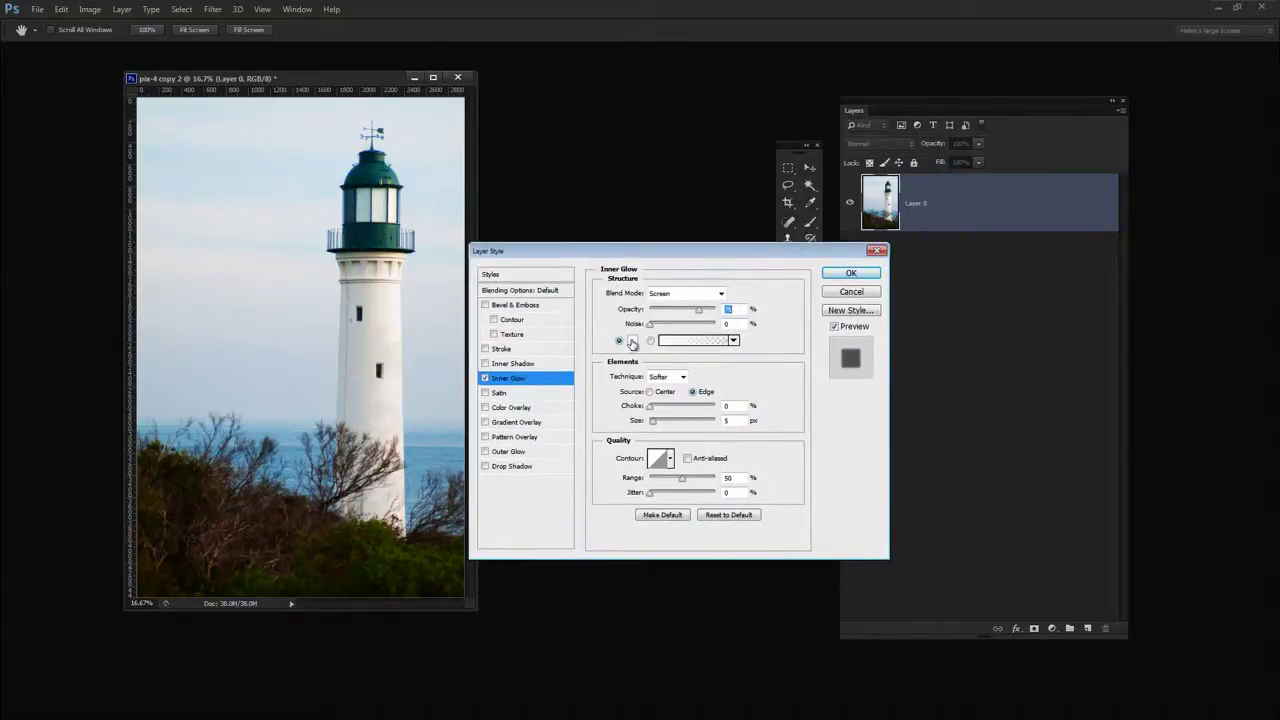
Step: Set the Inner Glow colour to dark reddish brown #3e1f1a
{"action": "left_click", "coordinate": [632, 341]}
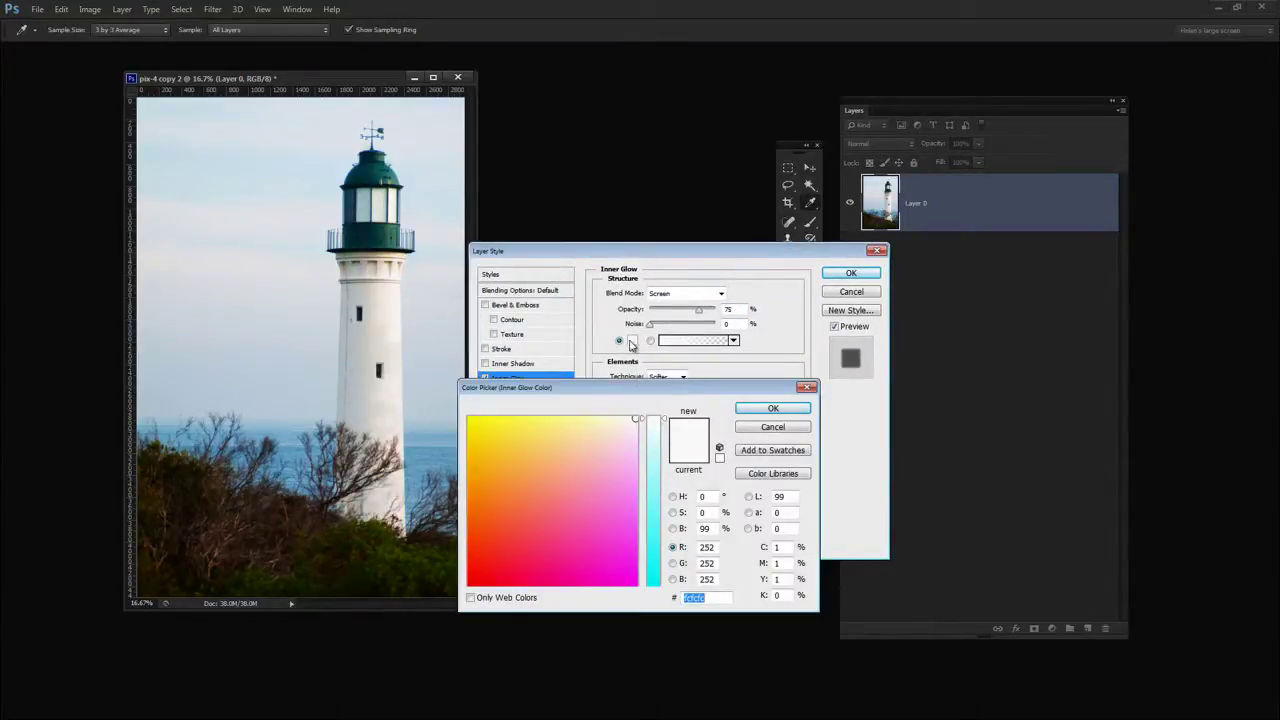
{"action": "left_click_drag", "start_coordinate": [637, 522], "coordinate": [492, 574]}
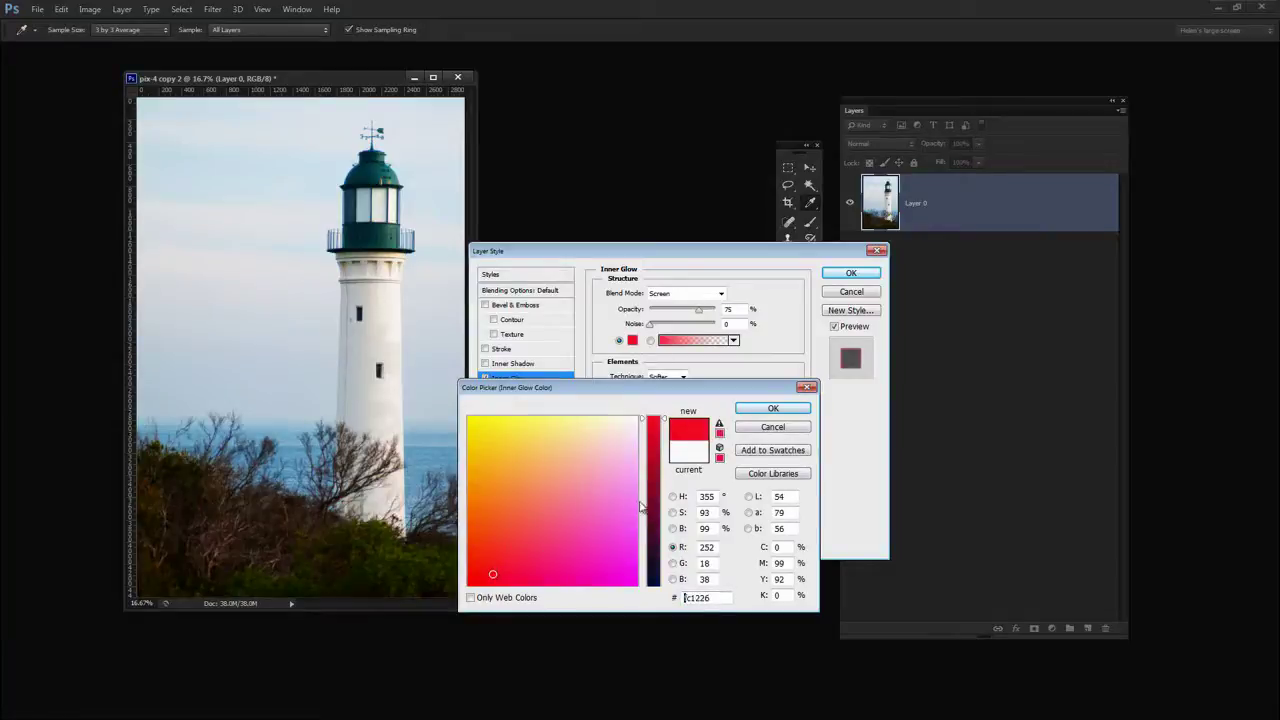
{"action": "left_click", "coordinate": [653, 528]}
{"action": "left_click_drag", "start_coordinate": [497, 520], "coordinate": [484, 565]}
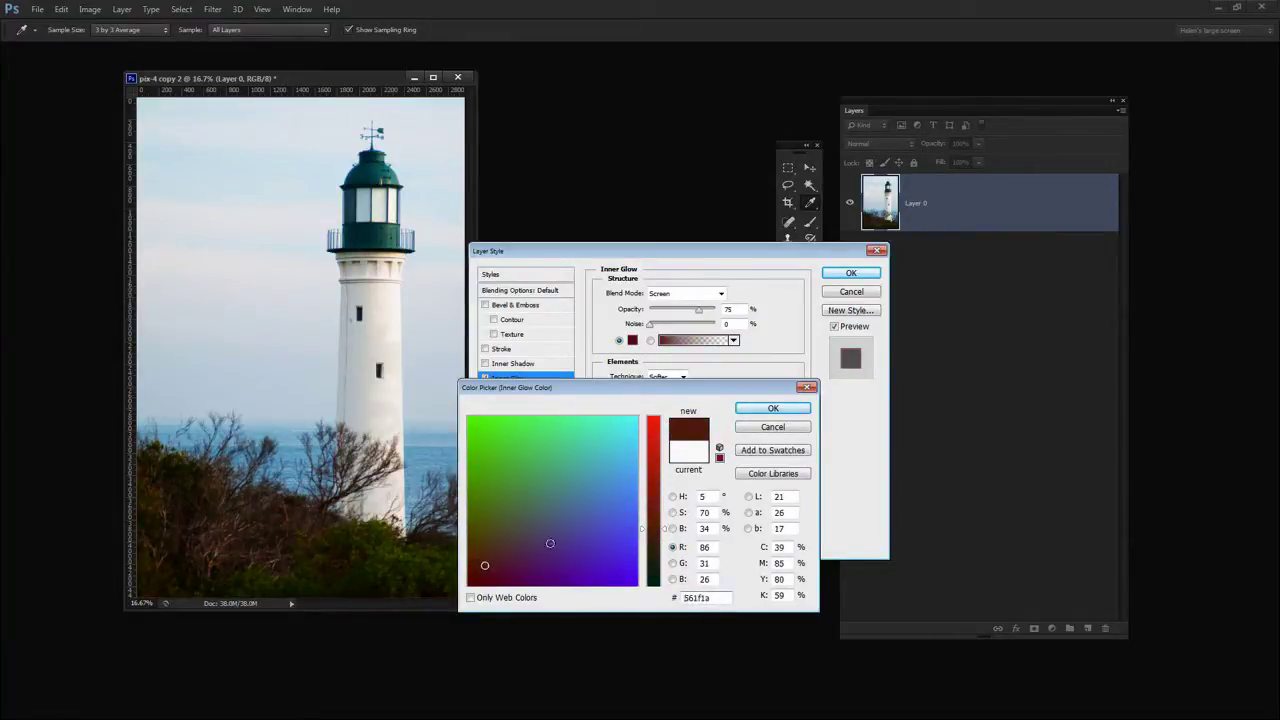
{"action": "left_click_drag", "start_coordinate": [660, 547], "coordinate": [653, 541]}
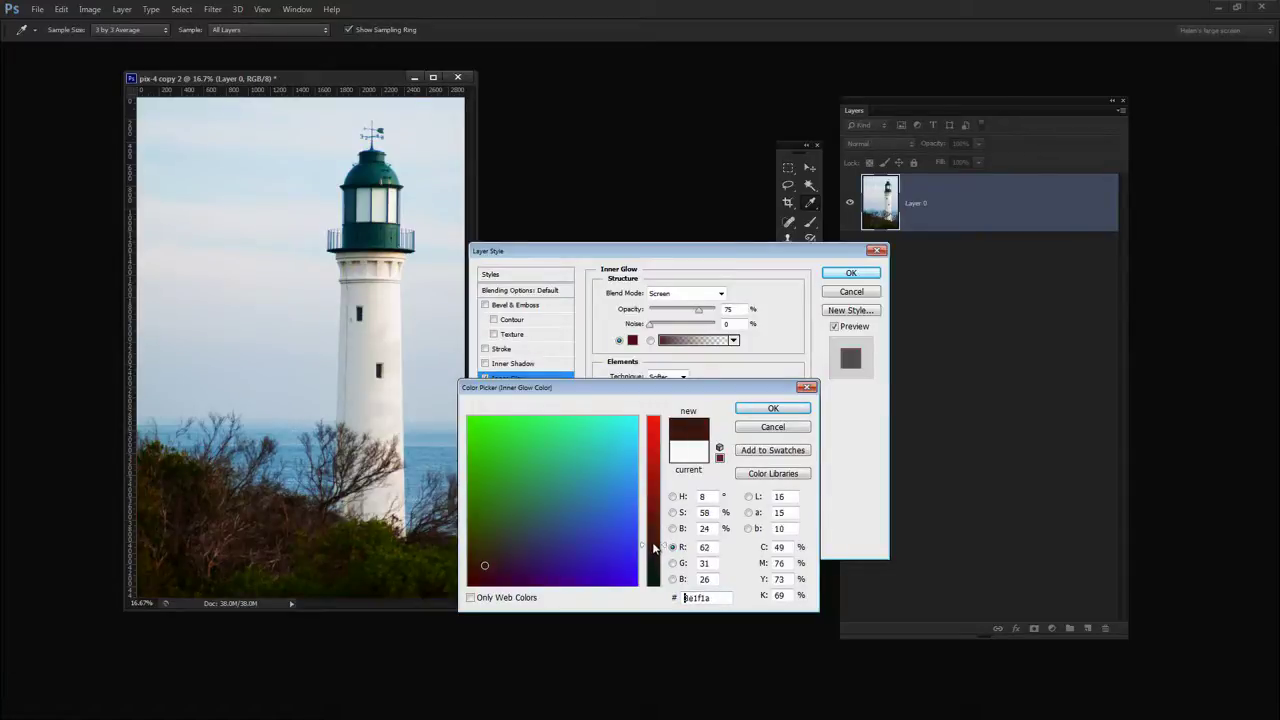
{"action": "left_click", "coordinate": [773, 408]}
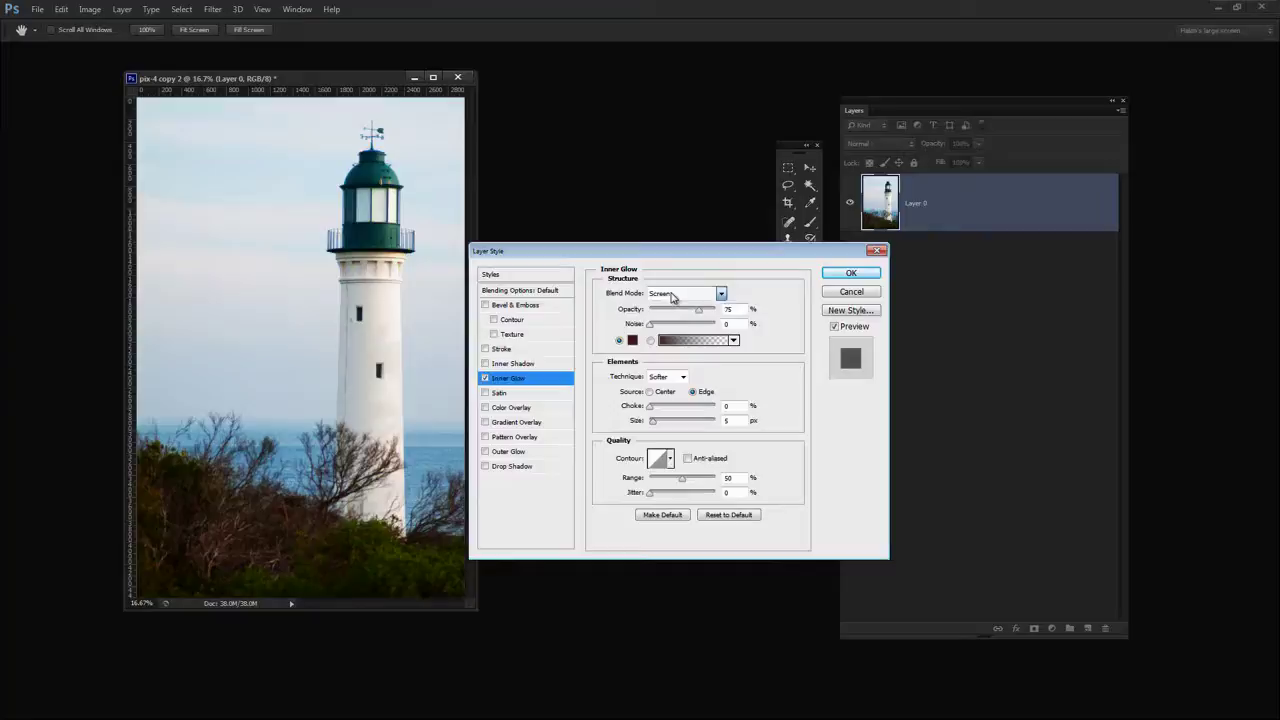
Step: Set the brown Inner Glow to Multiply blend, 247 px size and about 78% opacity
{"action": "left_click", "coordinate": [699, 293]}
{"action": "left_click", "coordinate": [720, 293]}
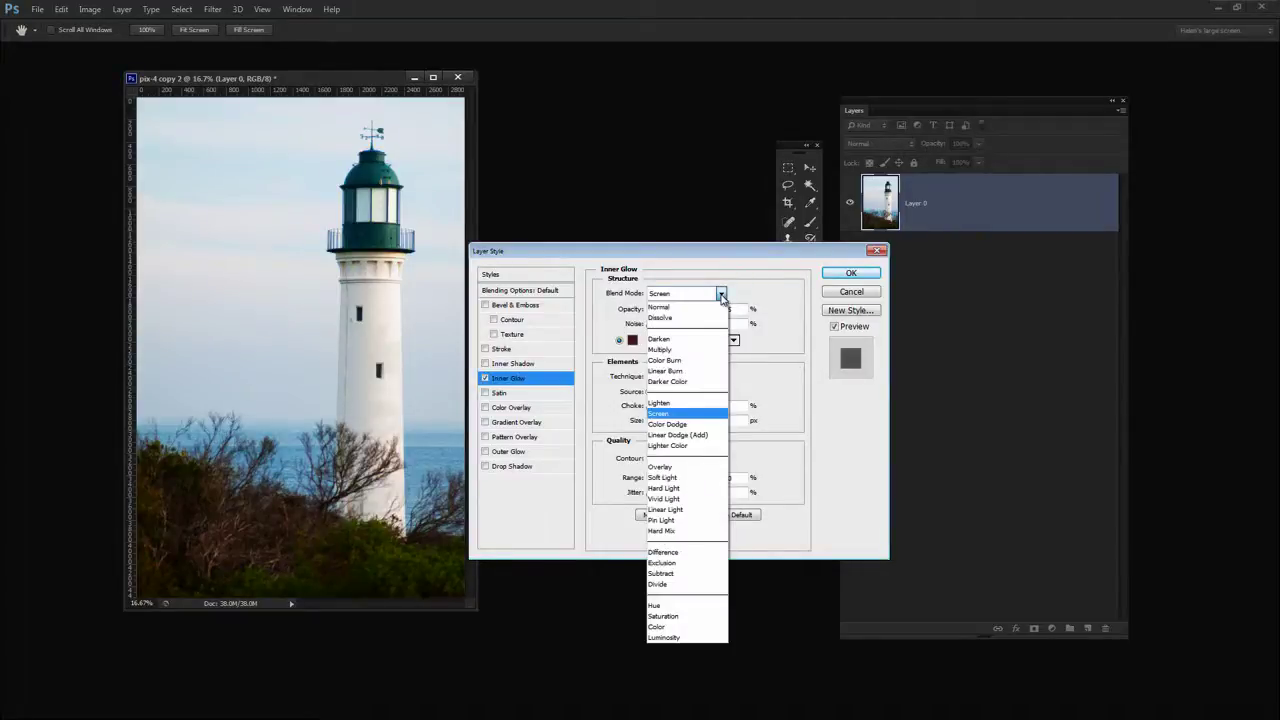
{"action": "left_click", "coordinate": [692, 349]}
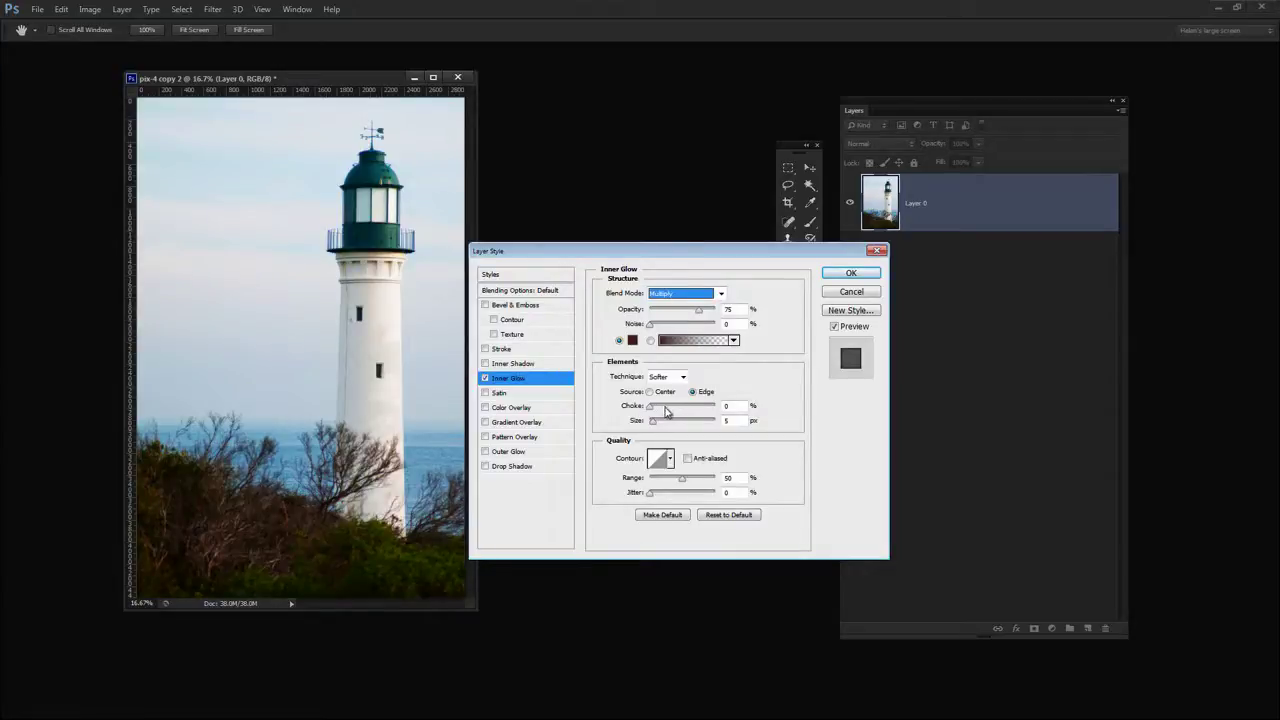
{"action": "left_click", "coordinate": [699, 312]}
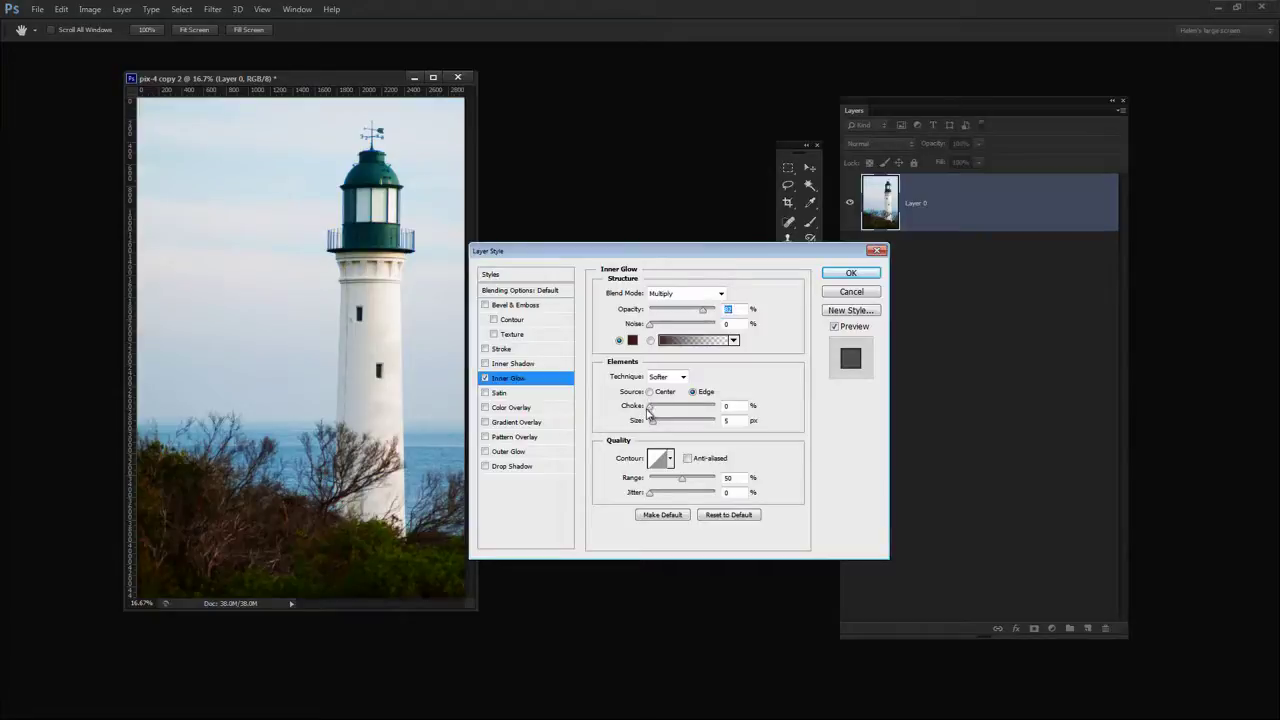
{"action": "left_click_drag", "start_coordinate": [651, 421], "coordinate": [715, 424]}
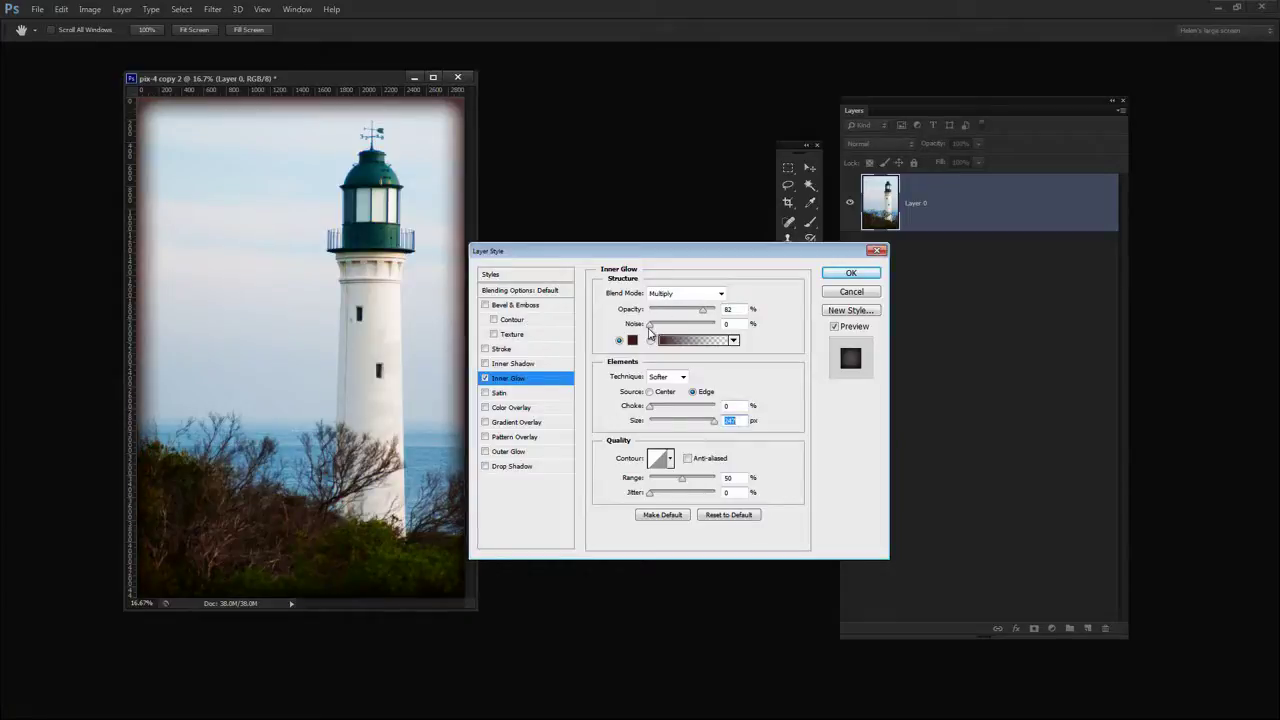
{"action": "left_click_drag", "start_coordinate": [702, 311], "coordinate": [701, 311]}
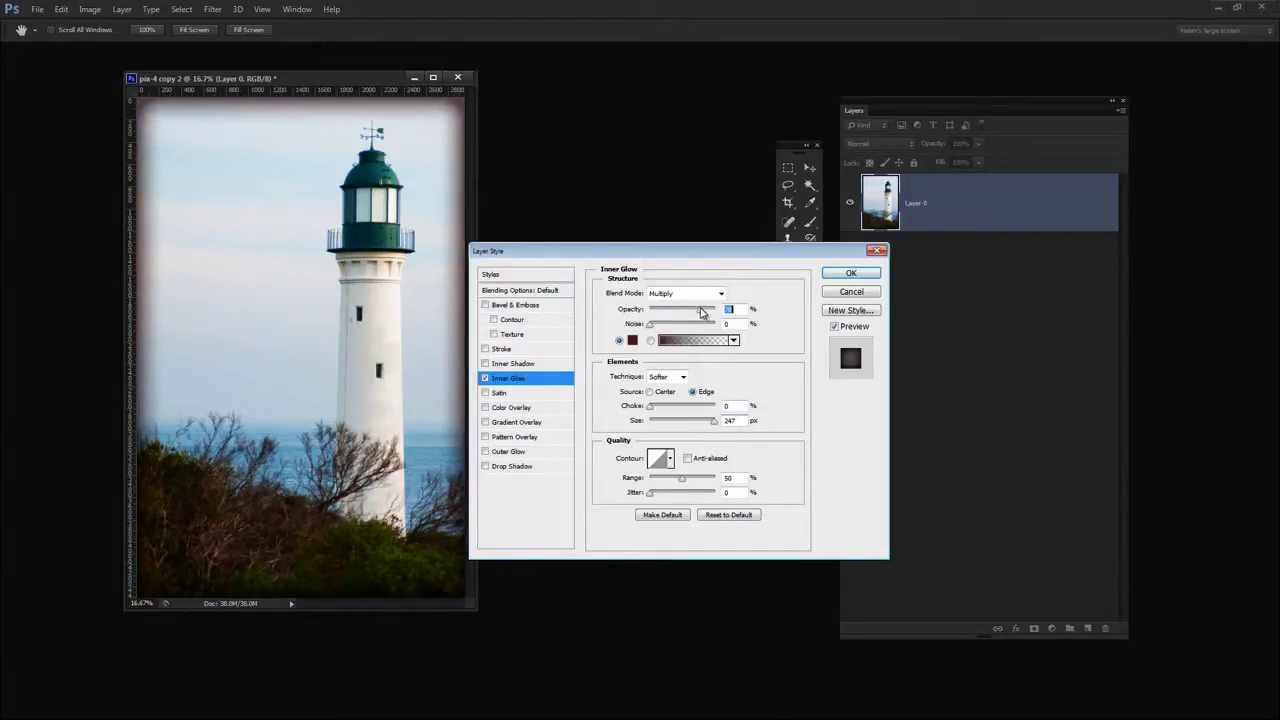
Step: Give the Inner Glow a 6% choke, a darker-edged contour and 38% opacity, then apply it
{"action": "left_click", "coordinate": [654, 410]}
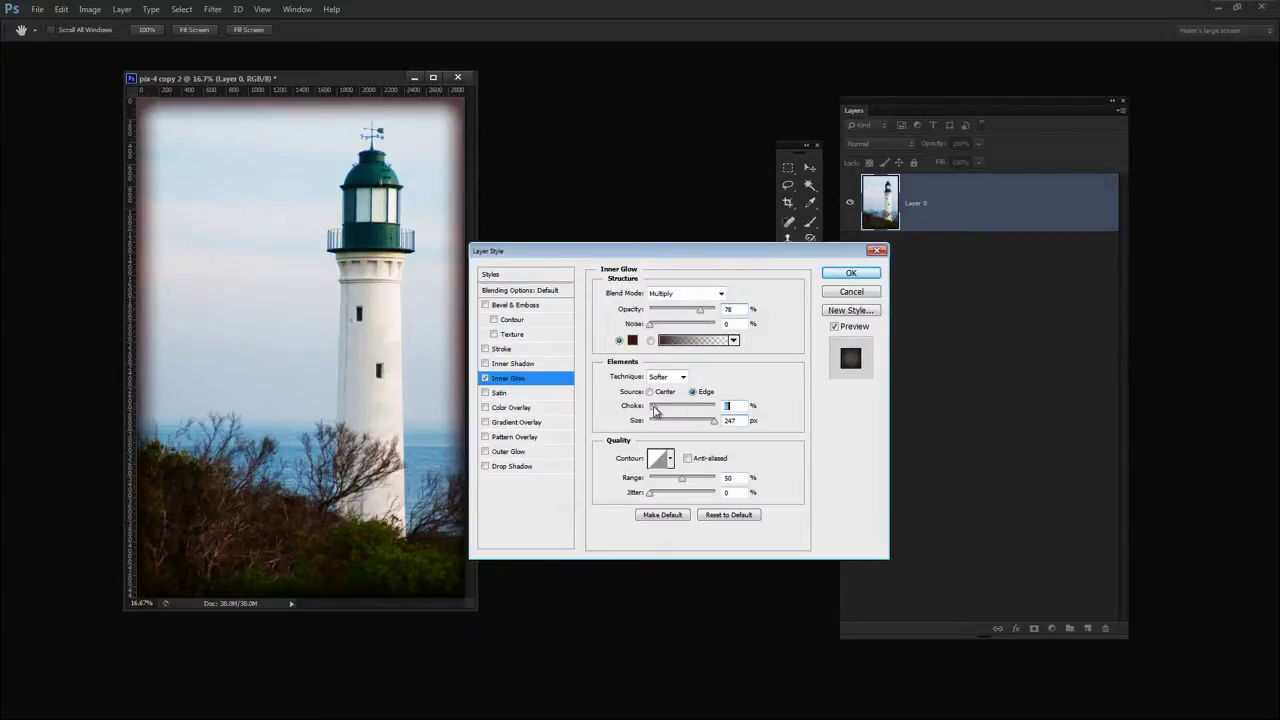
{"action": "left_click", "coordinate": [671, 458]}
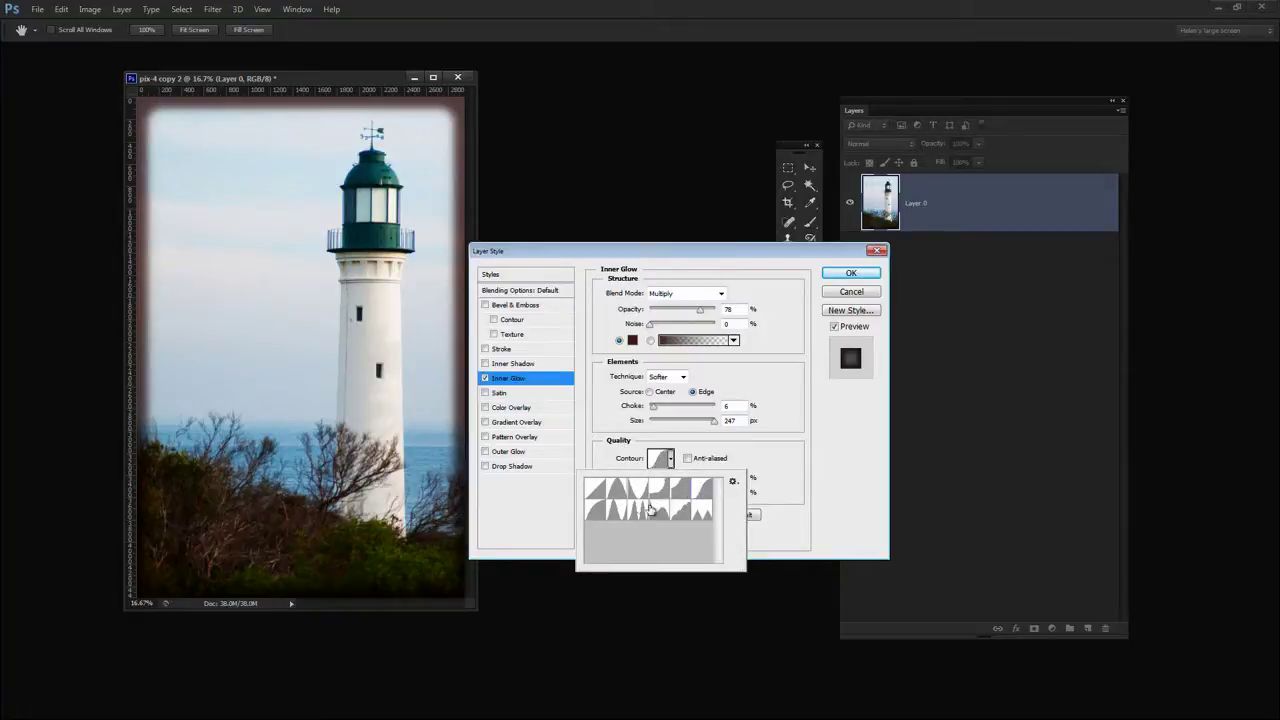
{"action": "left_click", "coordinate": [597, 515]}
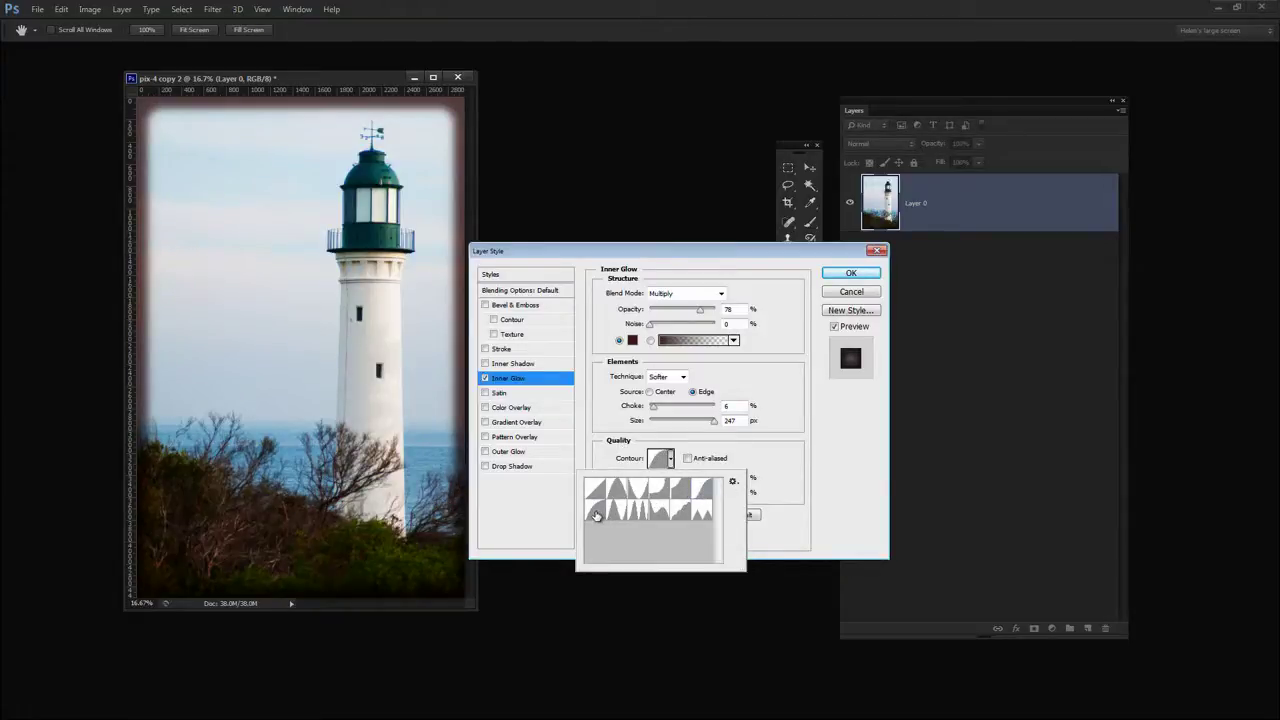
{"action": "left_click", "coordinate": [661, 492]}
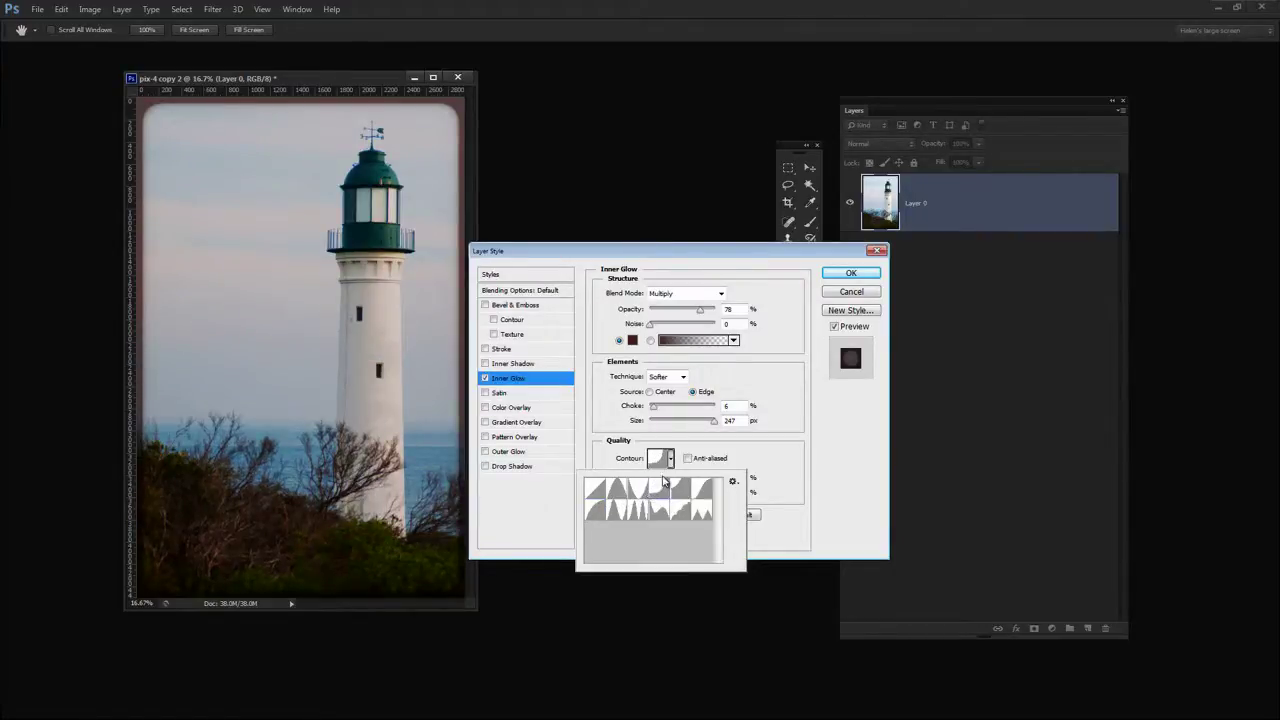
{"action": "left_click", "coordinate": [596, 512]}
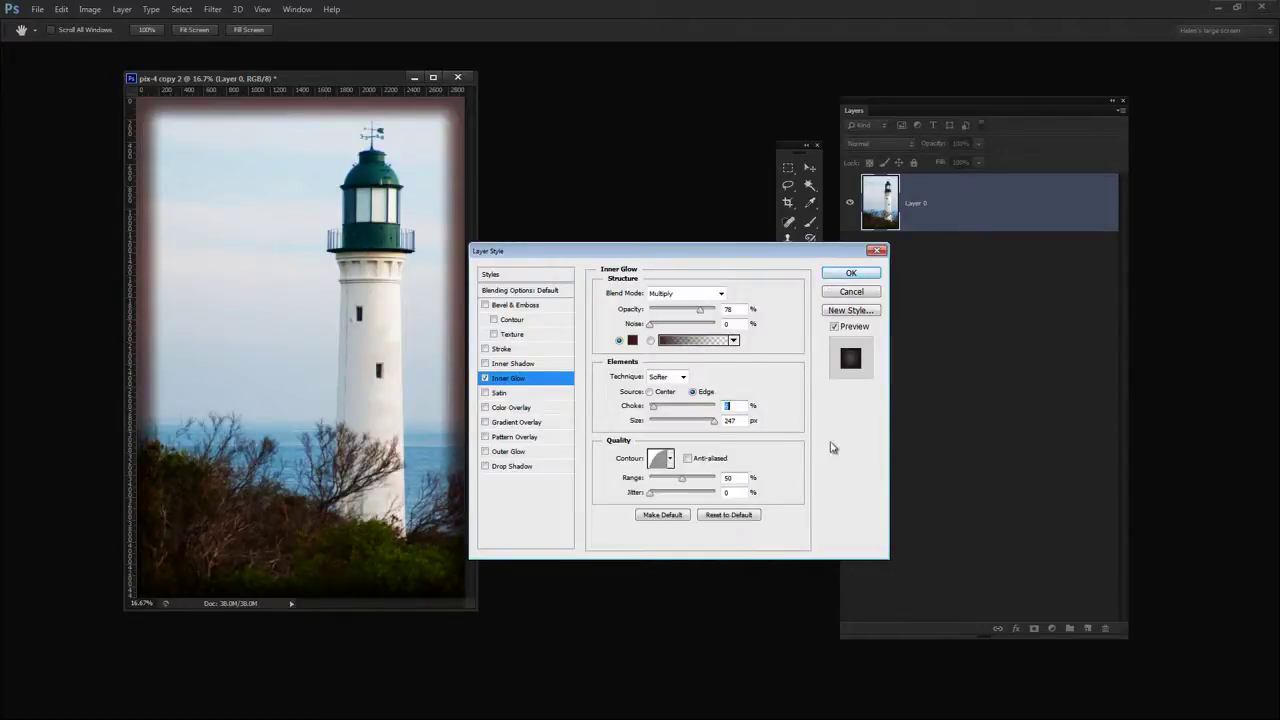
{"action": "left_click", "coordinate": [834, 448]}
{"action": "left_click", "coordinate": [634, 407]}
{"action": "left_click_drag", "start_coordinate": [703, 314], "coordinate": [675, 322]}
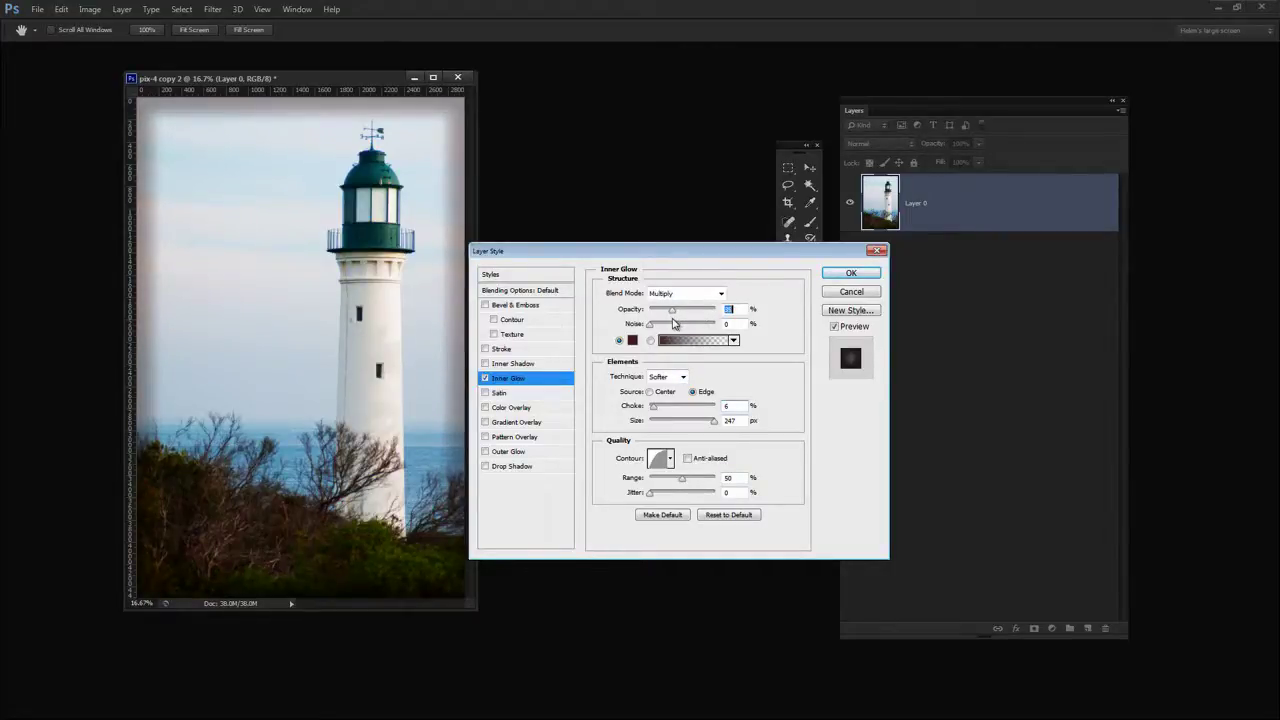
{"action": "left_click", "coordinate": [850, 274]}
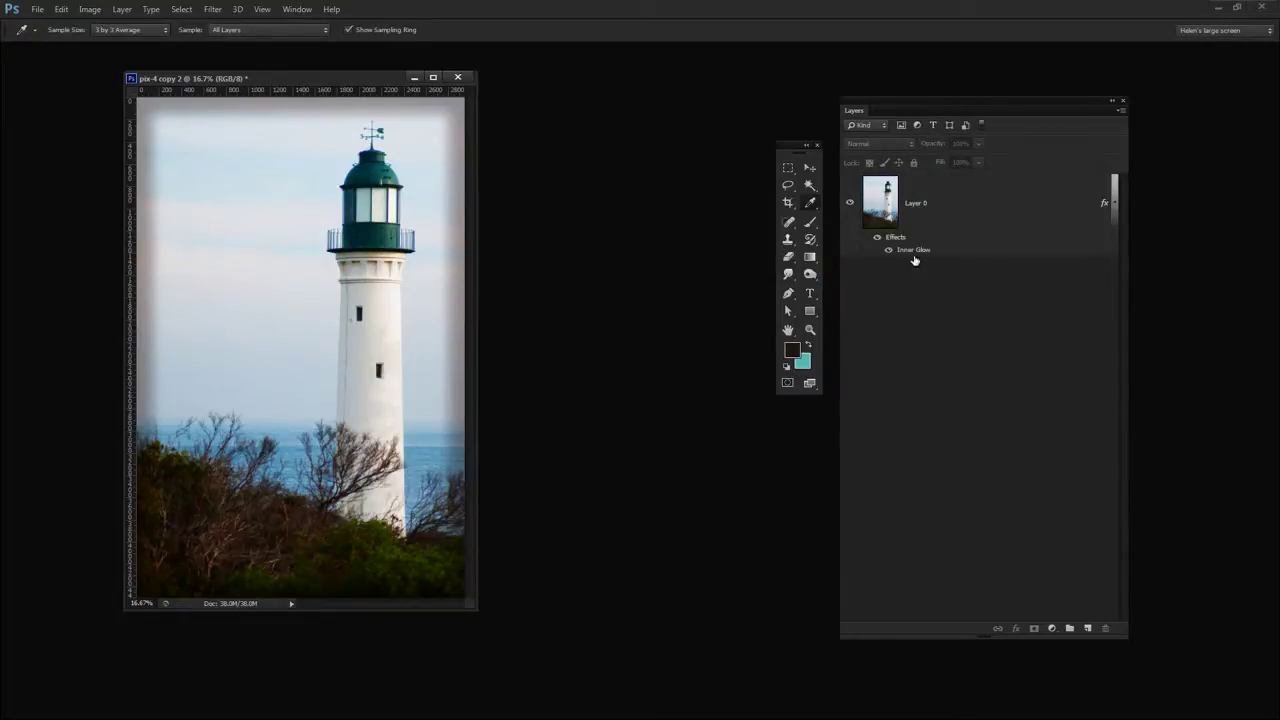
Step: Save Layer 0's glow settings as a style named 'vignette', then delete its Inner Glow effect
{"action": "double_click", "coordinate": [913, 251]}
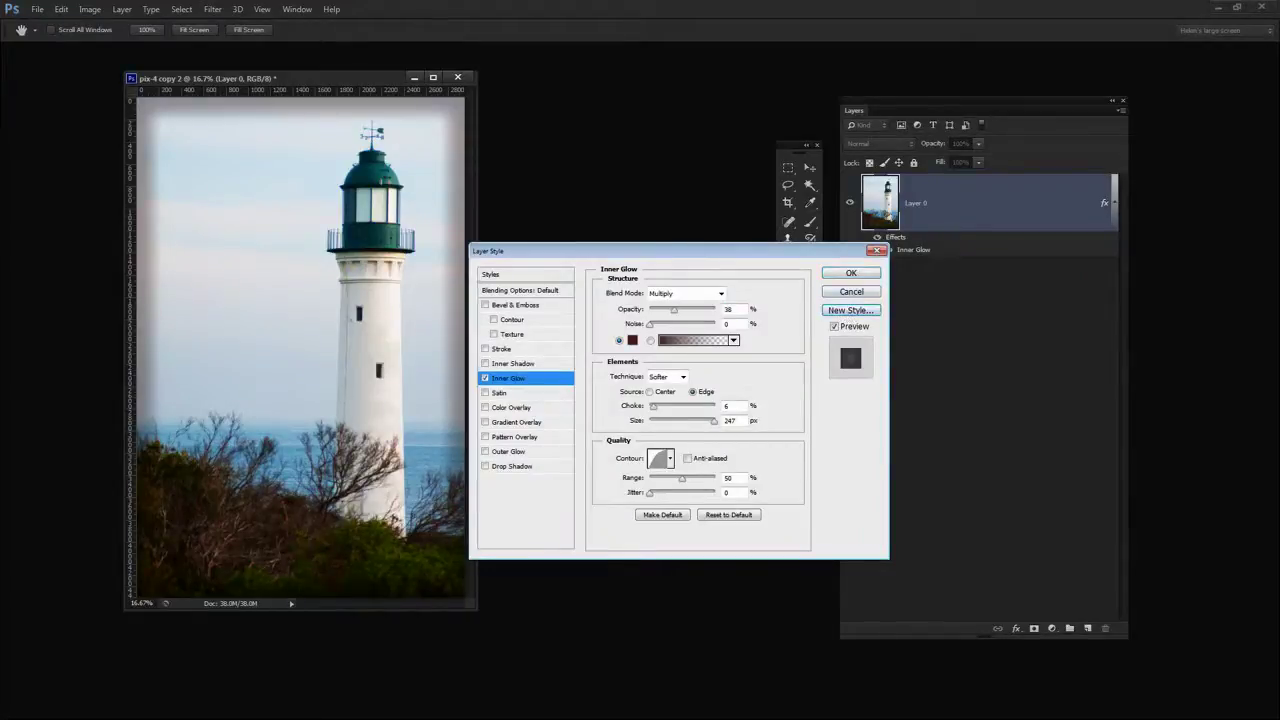
{"action": "left_click", "coordinate": [850, 310]}
{"action": "left_click_drag", "start_coordinate": [524, 414], "coordinate": [805, 398]}
{"action": "type", "text": "v"}
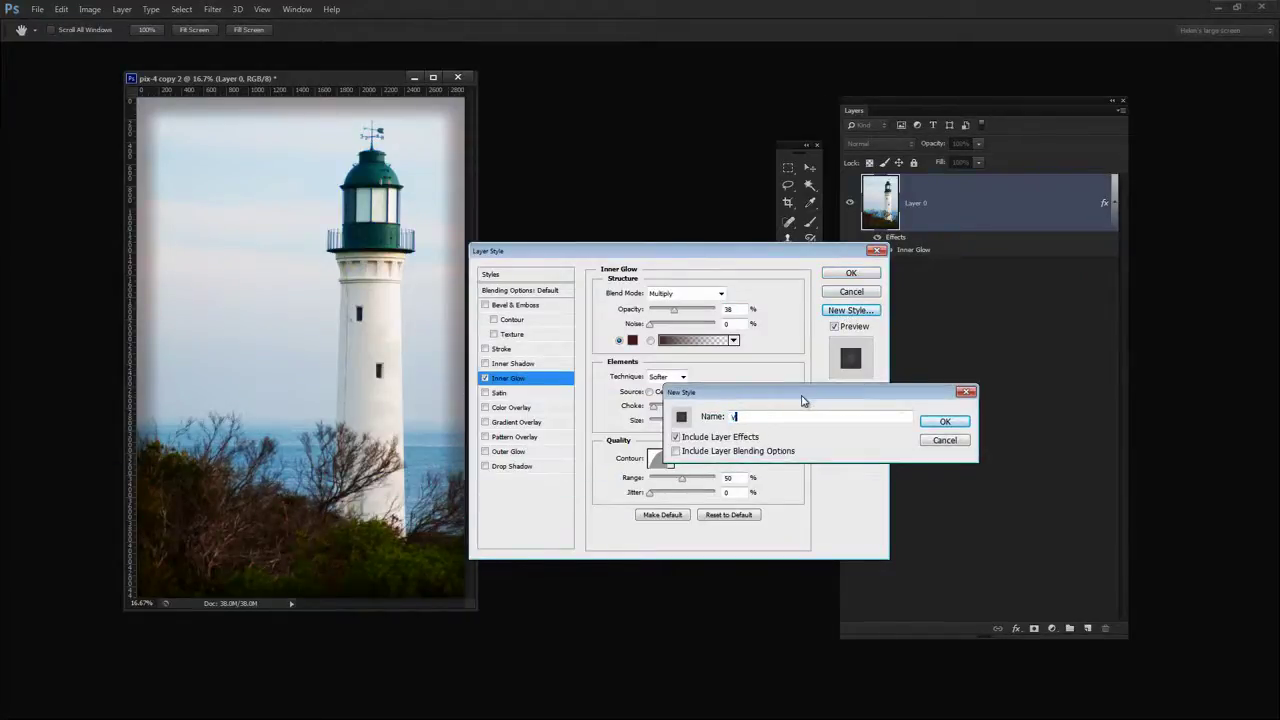
{"action": "type", "text": "ignette"}
{"action": "left_click", "coordinate": [943, 421]}
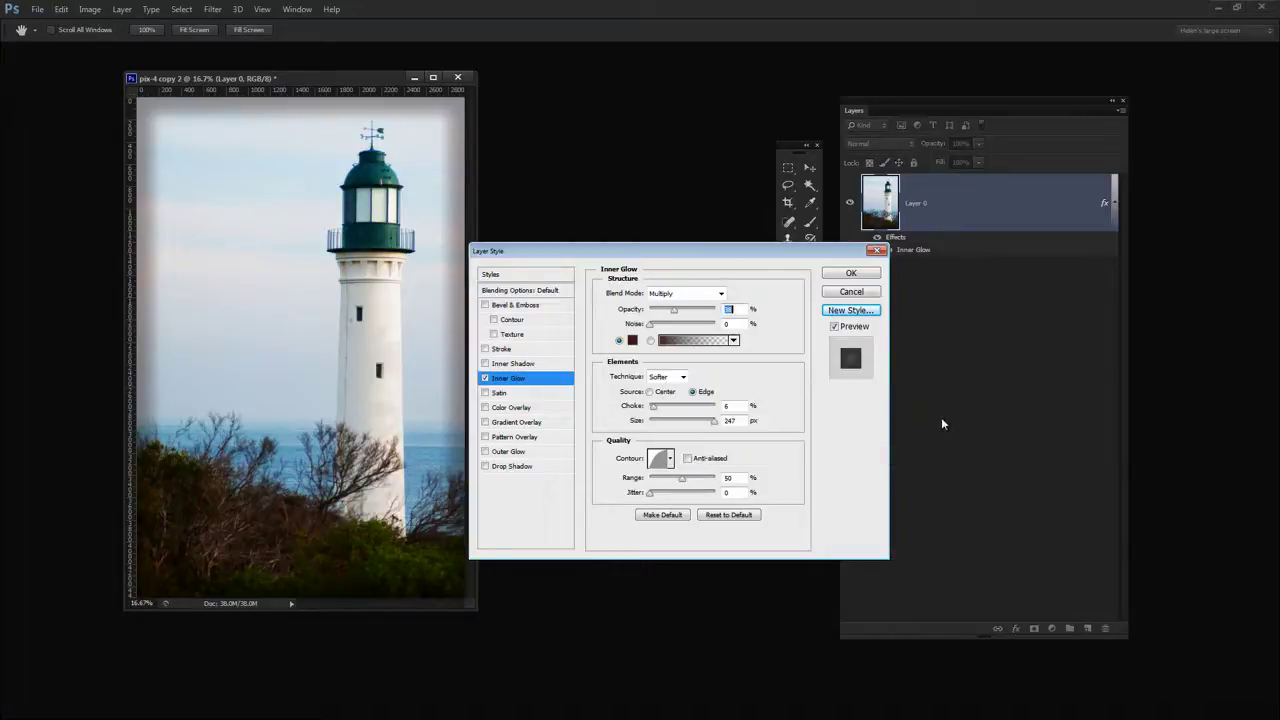
{"action": "left_click", "coordinate": [850, 275]}
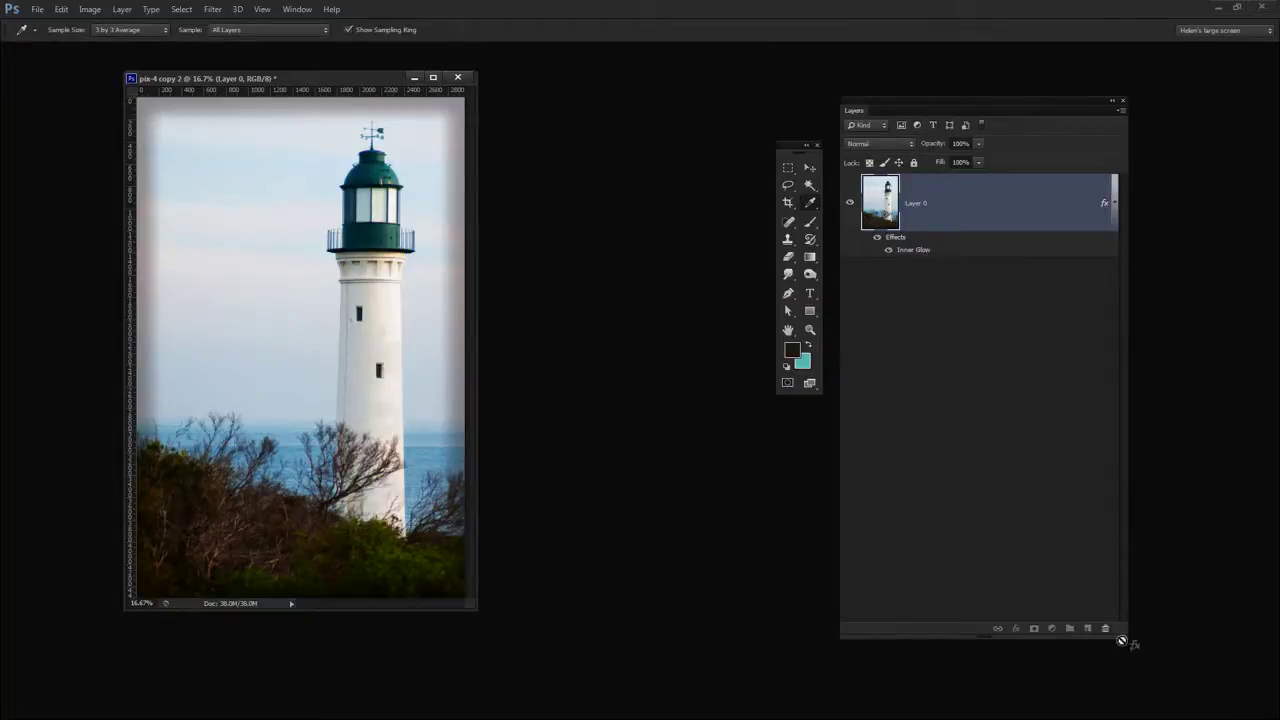
{"action": "left_click_drag", "start_coordinate": [1099, 553], "coordinate": [1105, 628]}
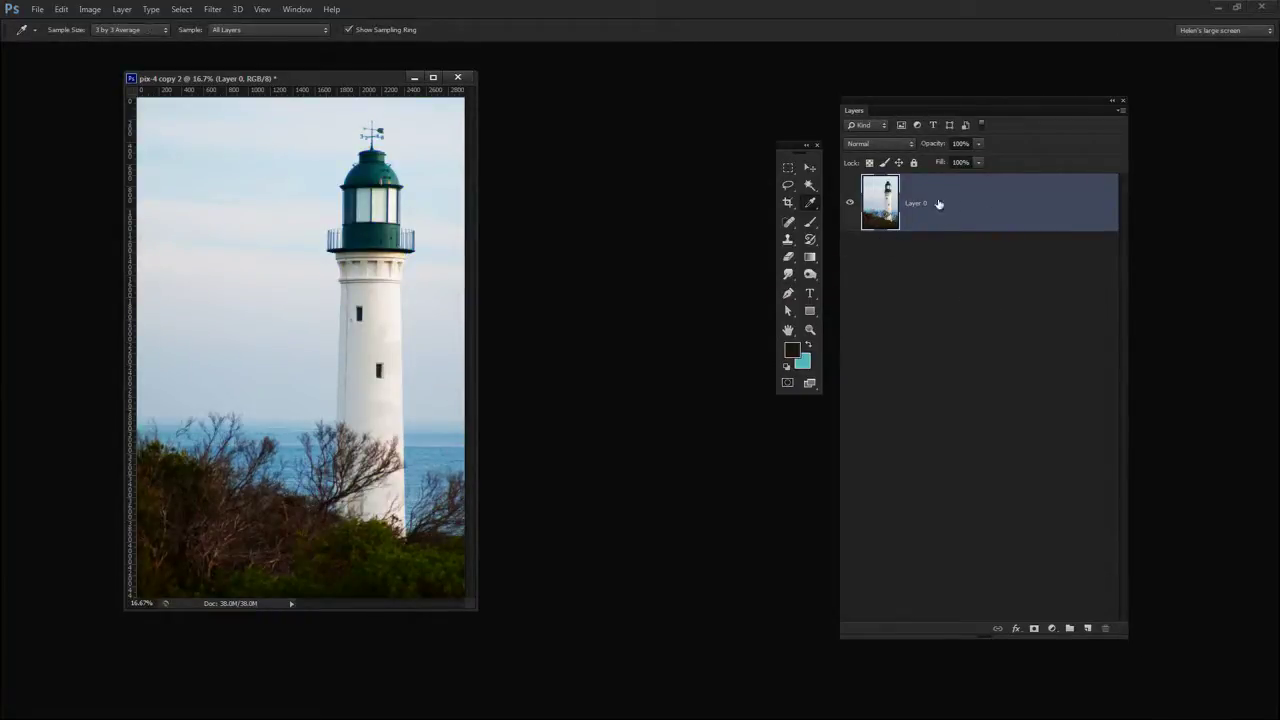
Step: Place the Styles panel beside the photo and apply the saved 'vignette' style to the lighthouse
{"action": "left_click", "coordinate": [297, 9]}
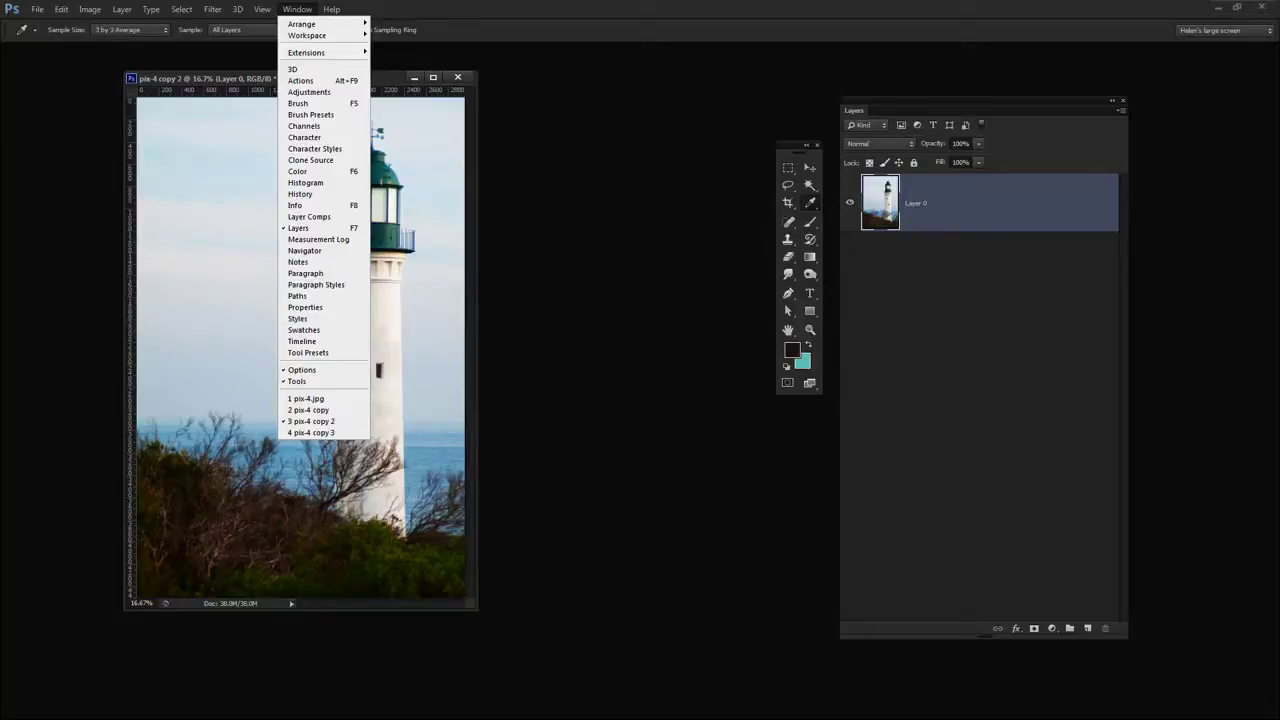
{"action": "key", "text": "Escape"}
{"action": "mouse_move", "coordinate": [286, 358]}
{"action": "left_mouse_down"}
{"action": "mouse_move", "coordinate": [520, 250]}
{"action": "mouse_move", "coordinate": [584, 136]}
{"action": "left_mouse_up"}
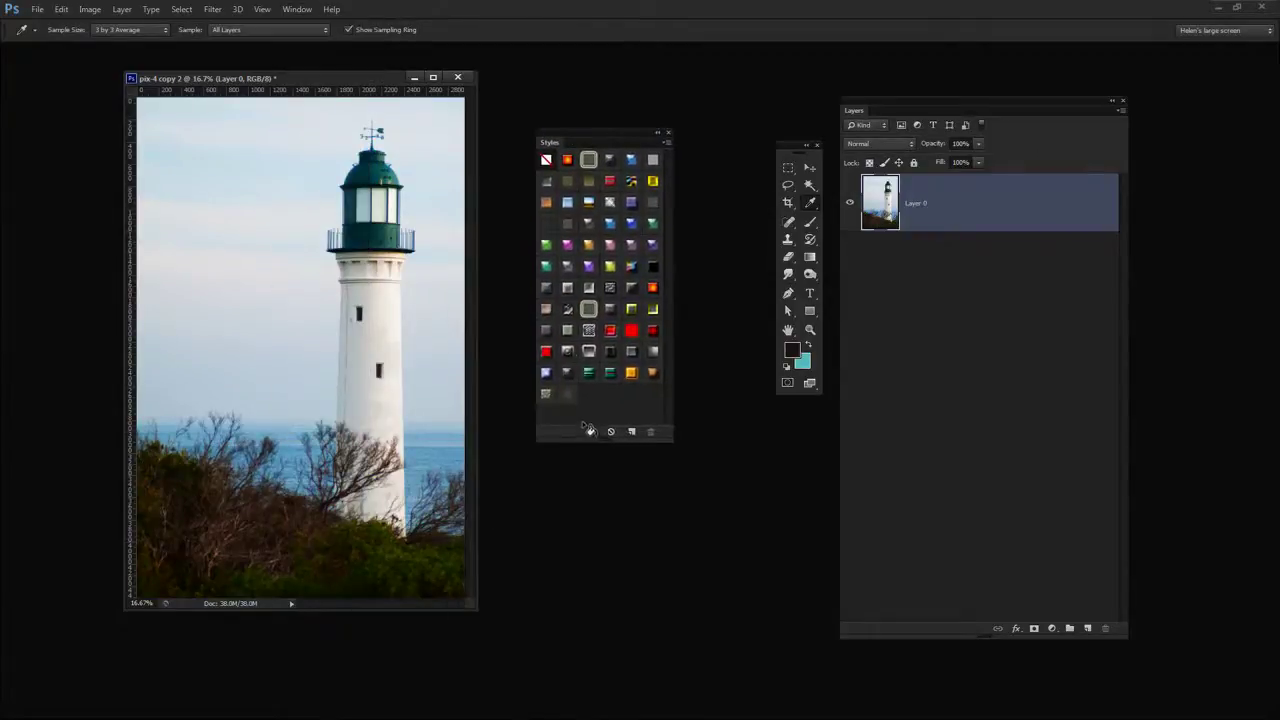
{"action": "left_click", "coordinate": [568, 401]}
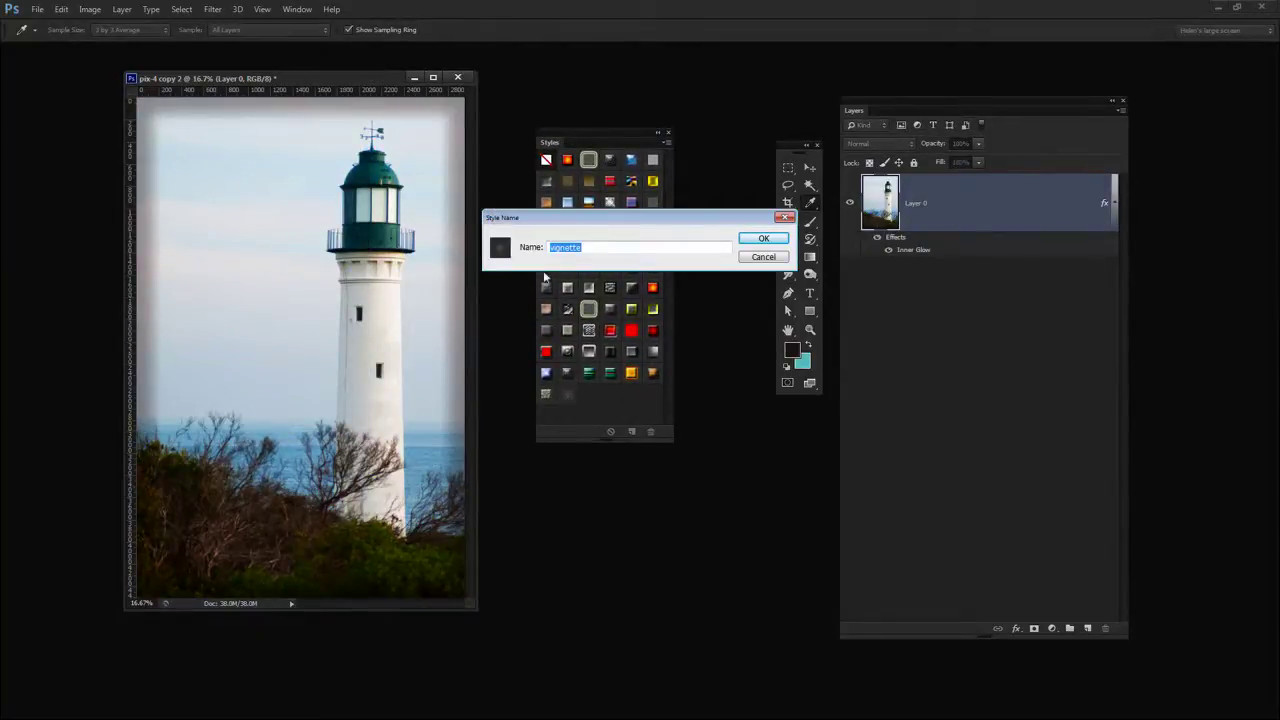
{"action": "left_click", "coordinate": [760, 240]}
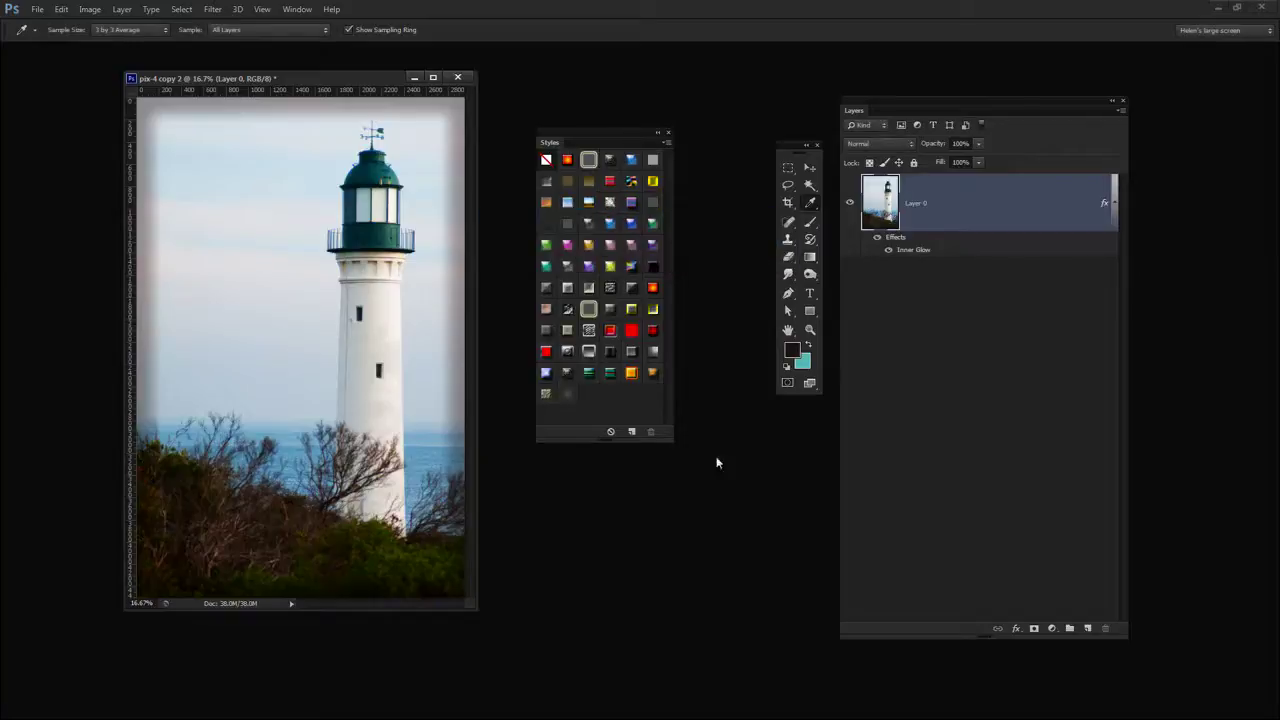